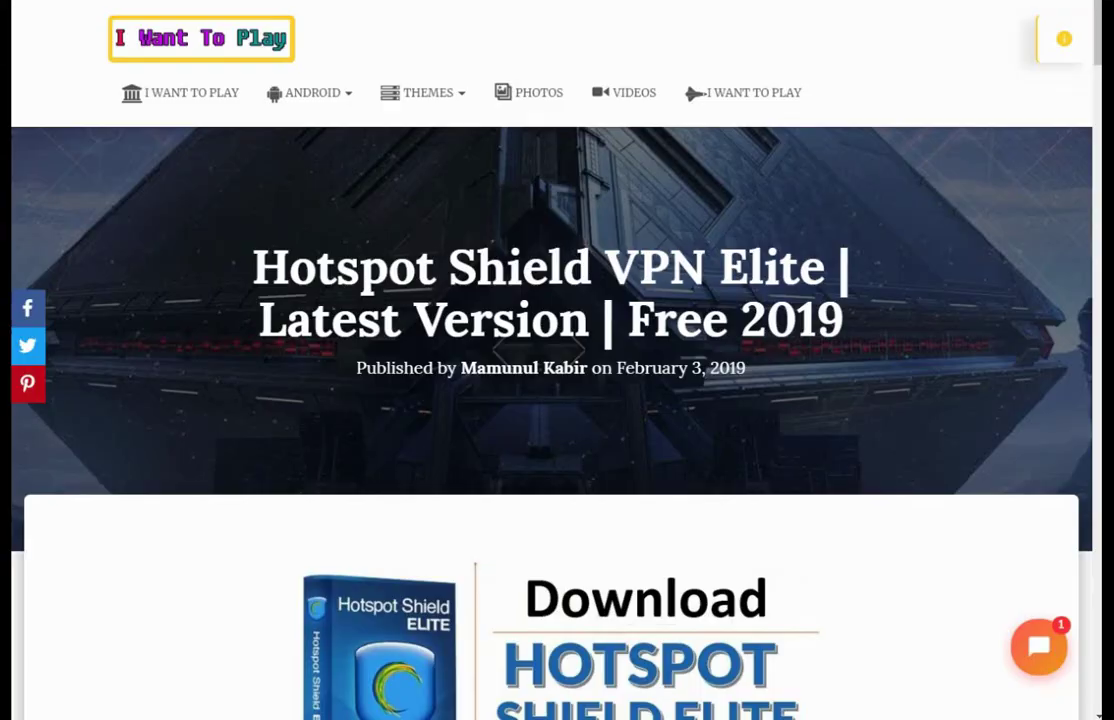
Open the download link given in the data sheet of the Hotspot Shield VPN Elite page
scroll(557, 400, "down", 15)
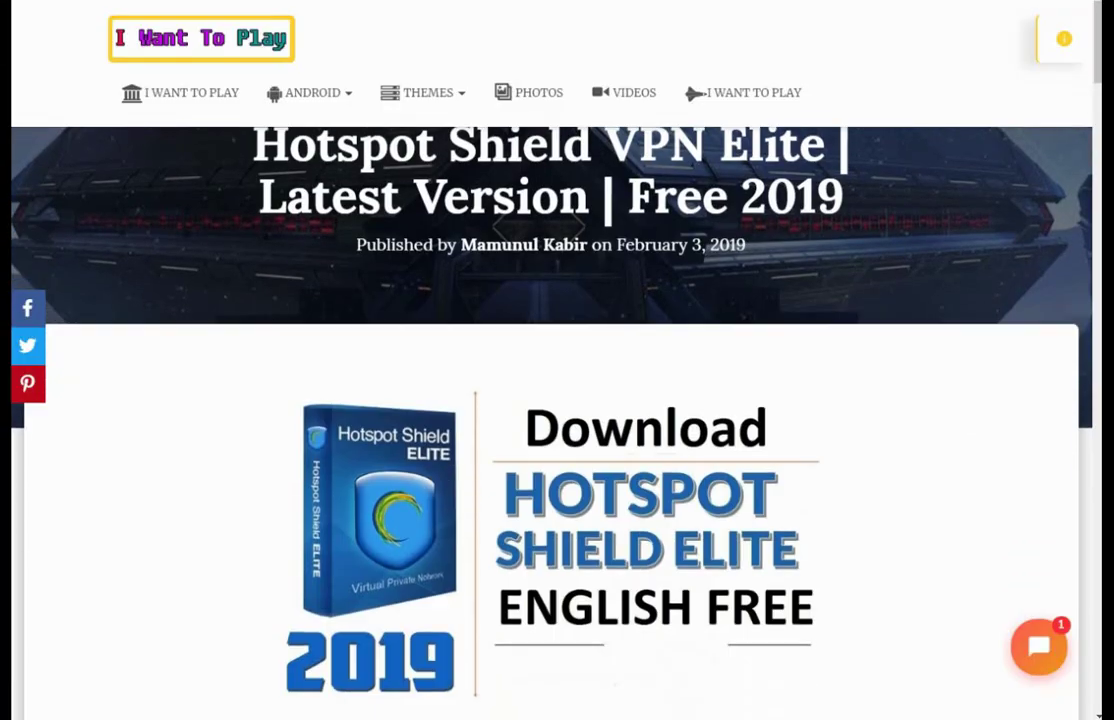
scroll(557, 400, "down", 15)
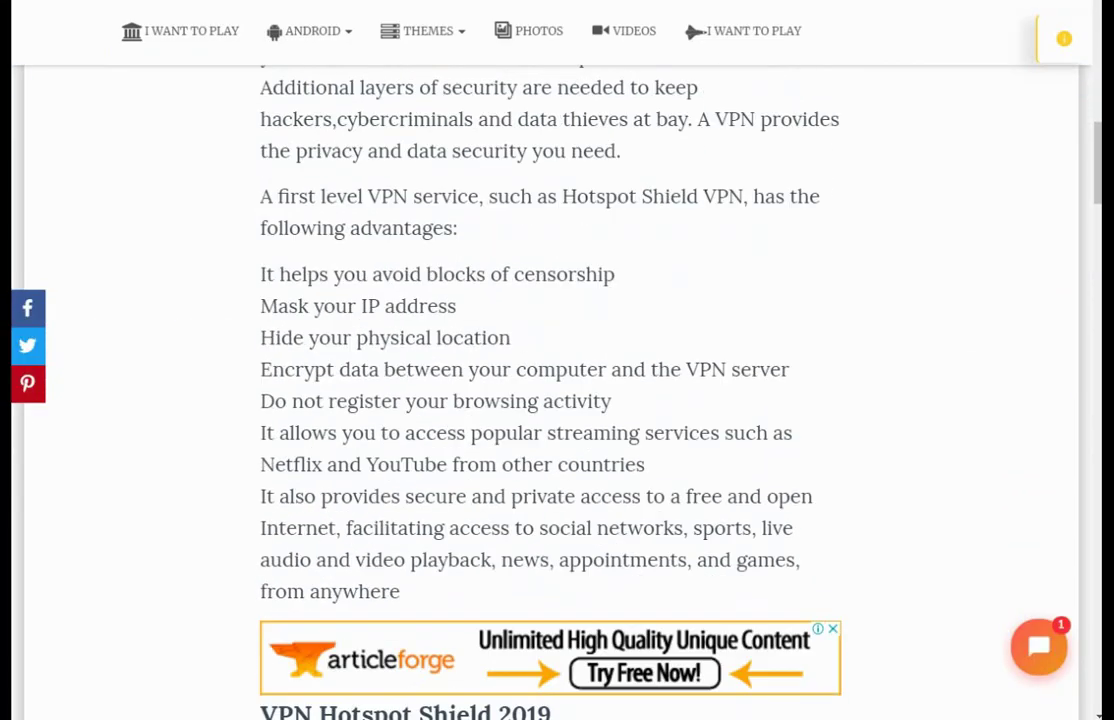
scroll(557, 400, "down", 5)
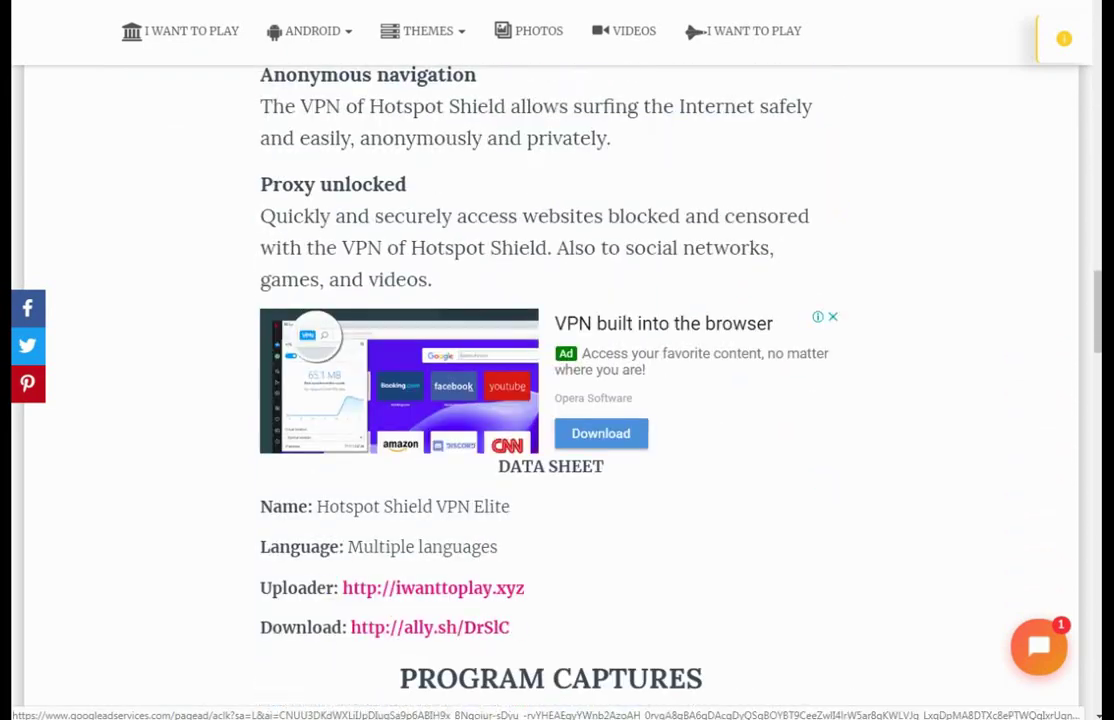
scroll(557, 400, "down", 9)
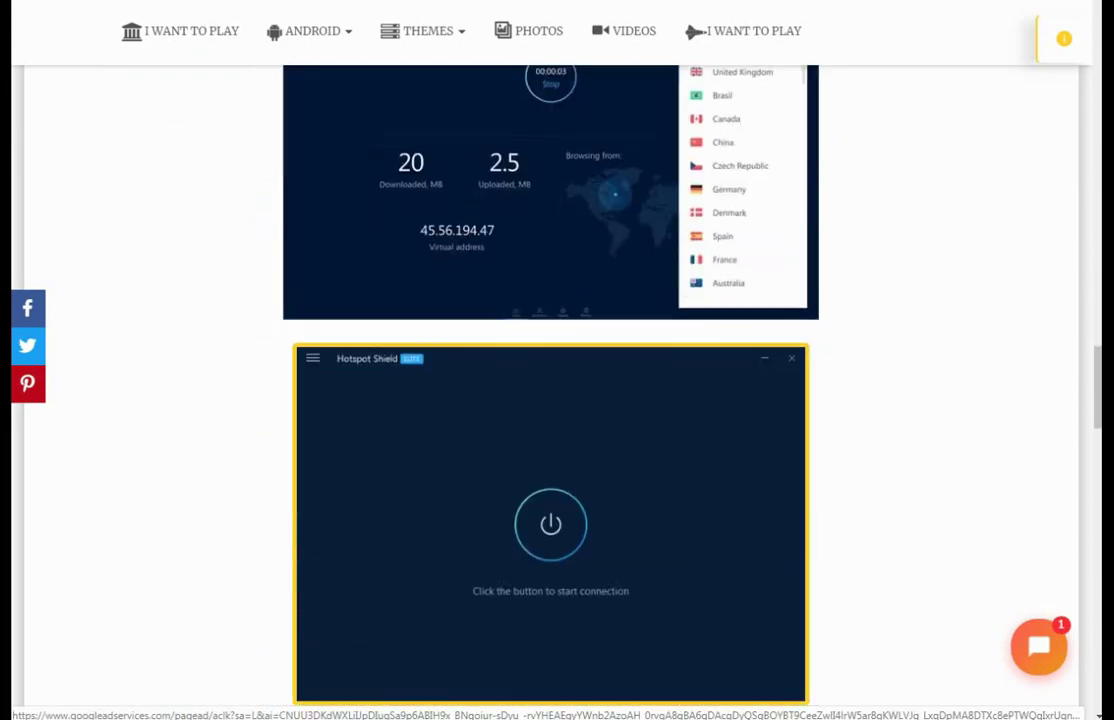
scroll(557, 400, "down", 5)
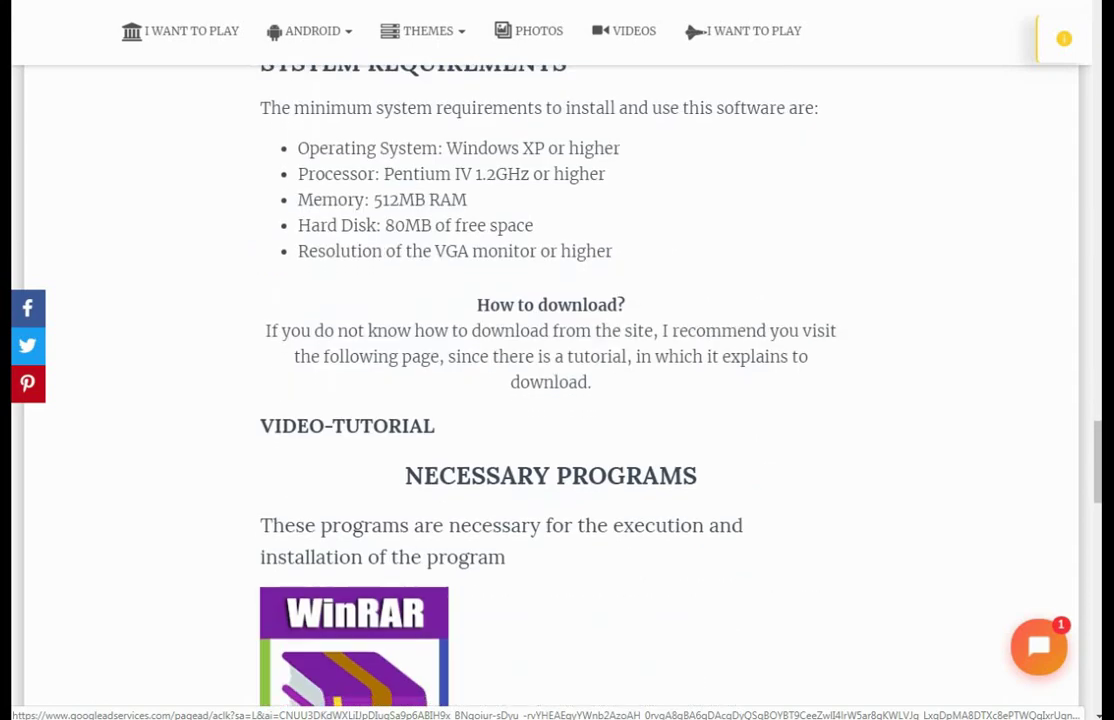
scroll(557, 400, "up", 1)
scroll(430, 620, "up", 10)
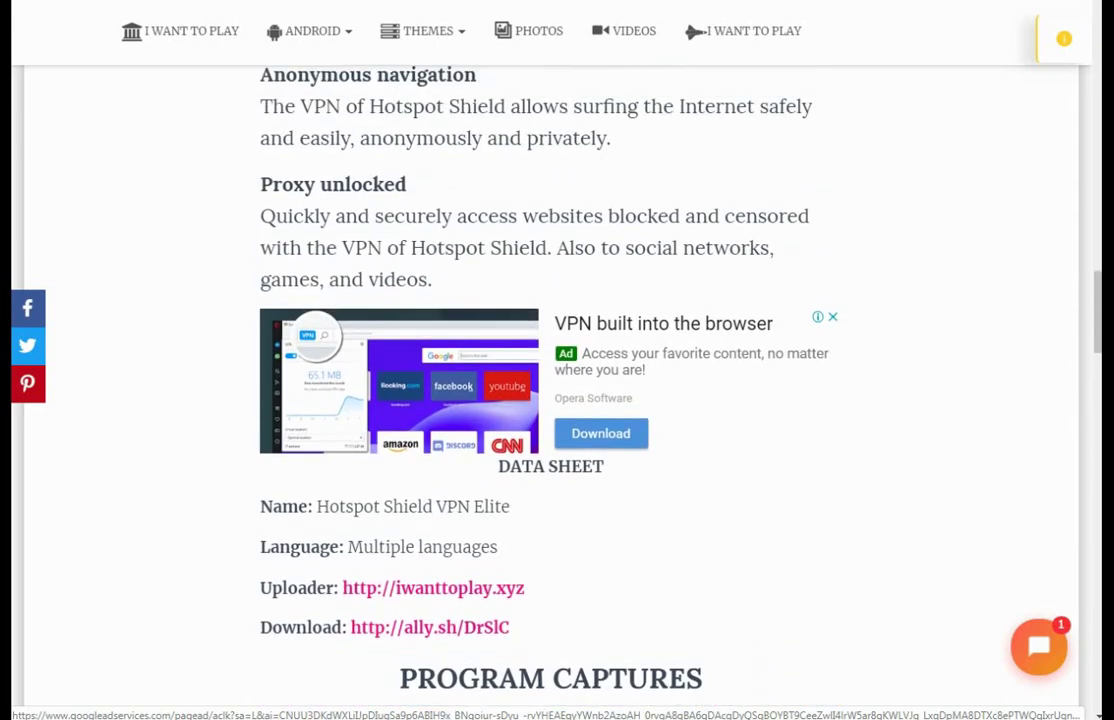
left_click_drag(510, 627, 368, 627)
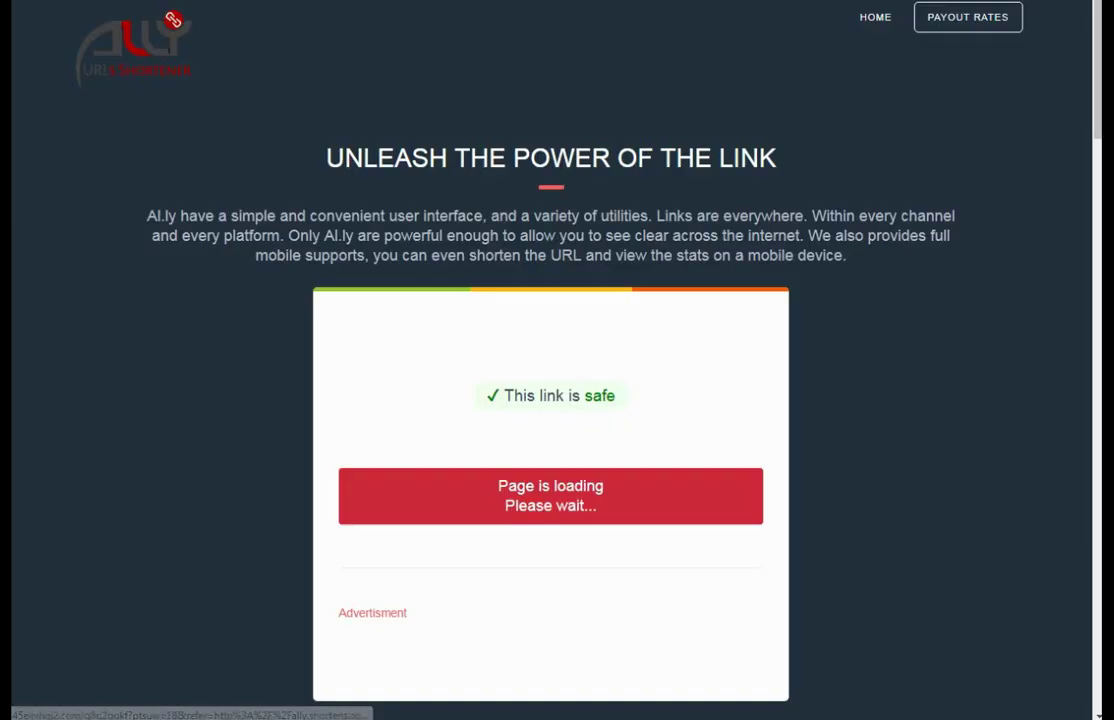
Pass the shortener's robot check by choosing all bus images, and continue to the download
scroll(551, 400, "down", 2)
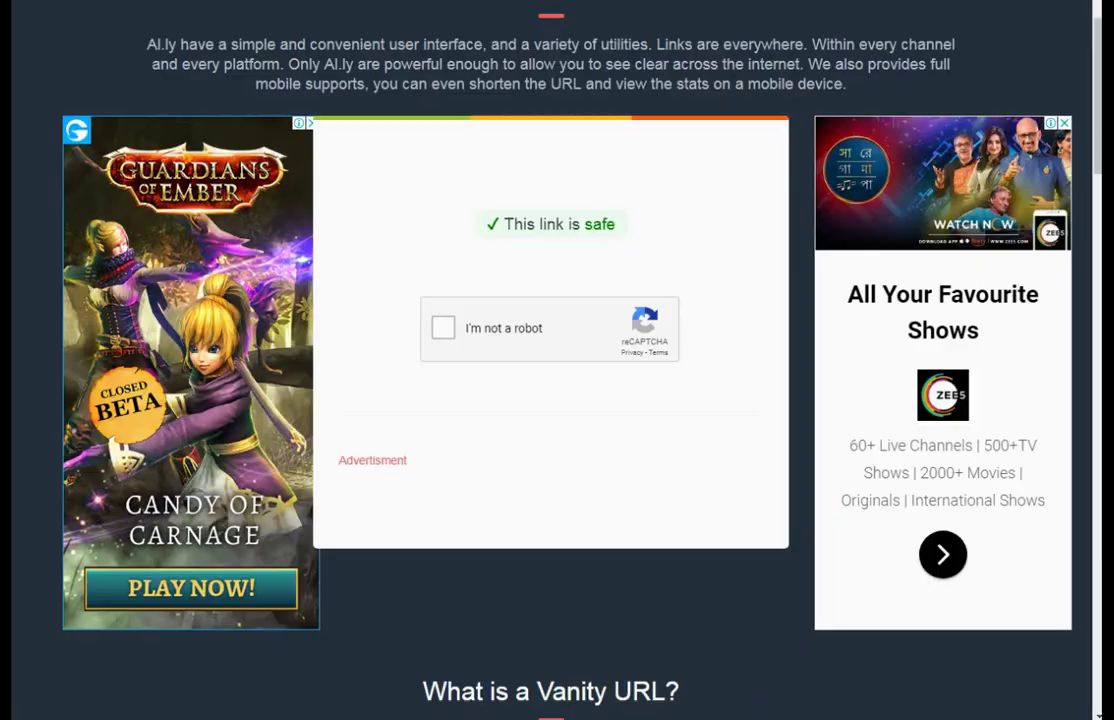
left_click(443, 328)
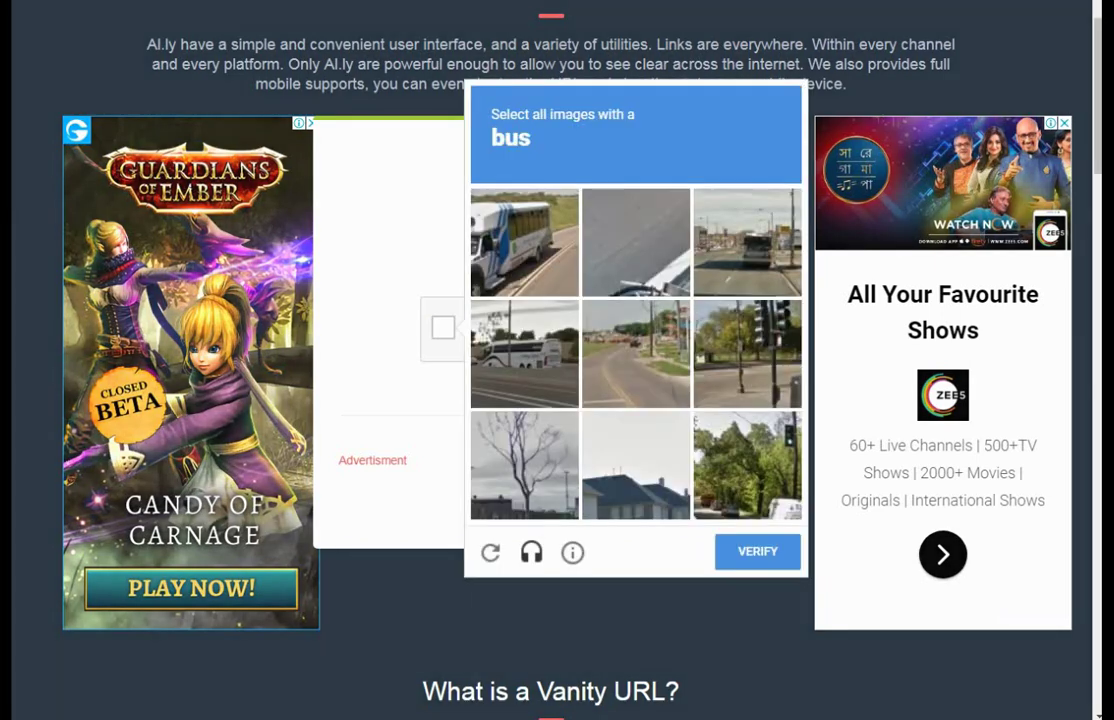
left_click(747, 243)
left_click(525, 354)
left_click(525, 243)
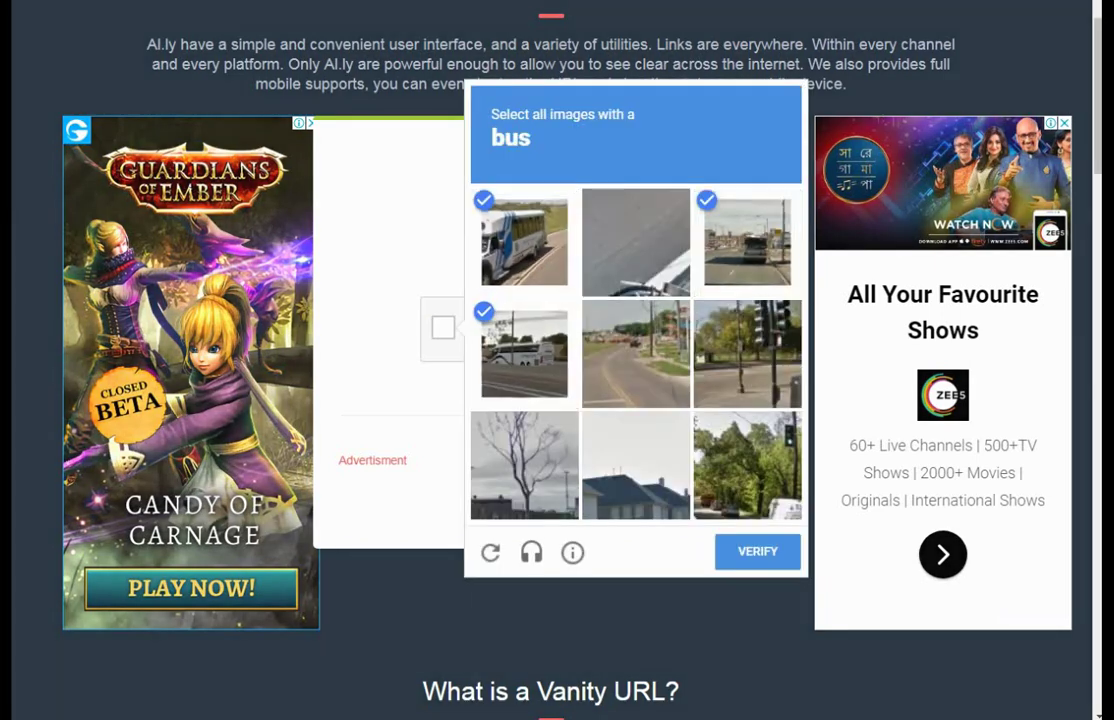
left_click(757, 551)
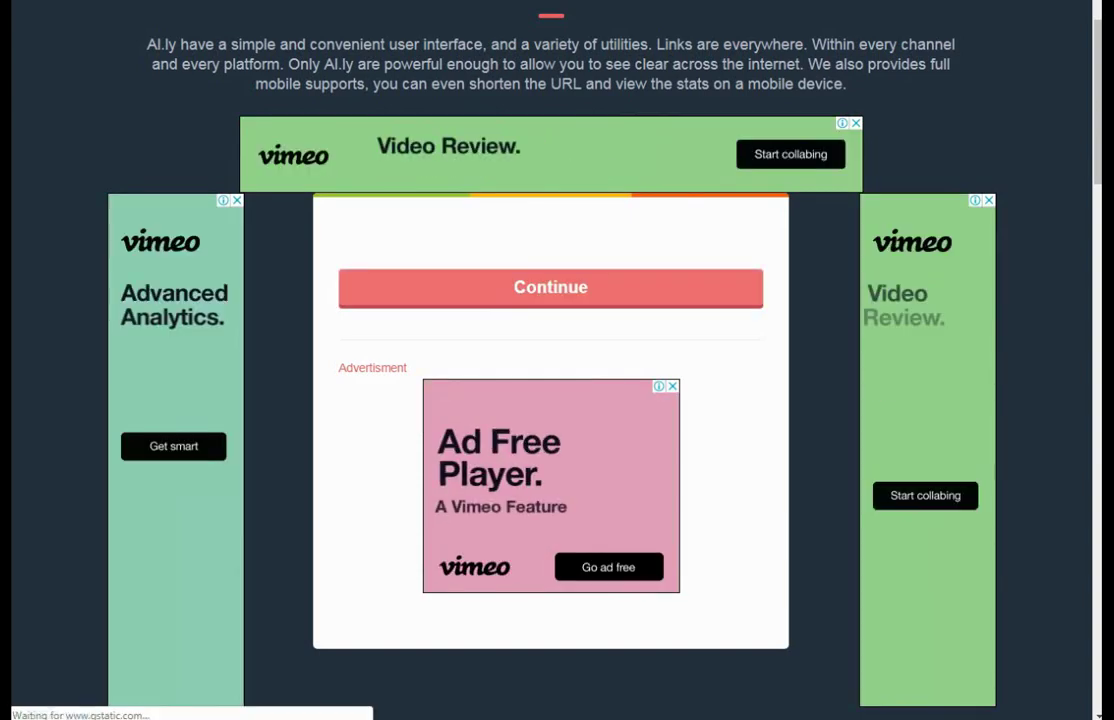
left_click(551, 288)
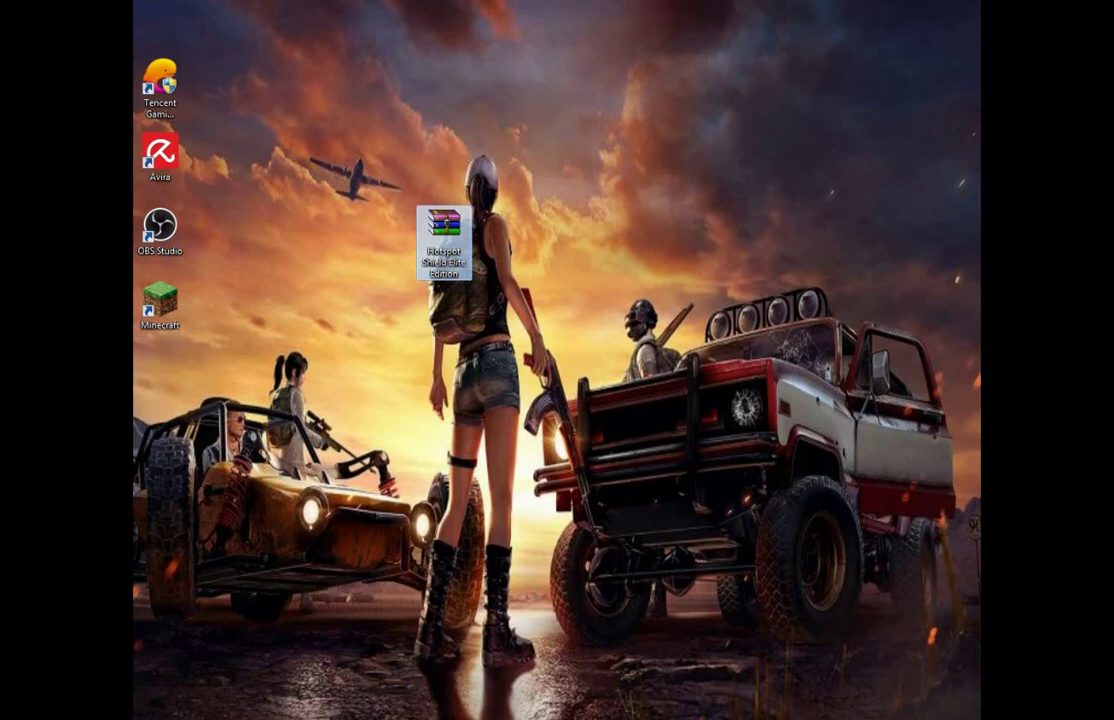
Extract the Hotspot Shield Elite Edition archive to a folder of the same name, supplying the archive password
right_click(442, 240)
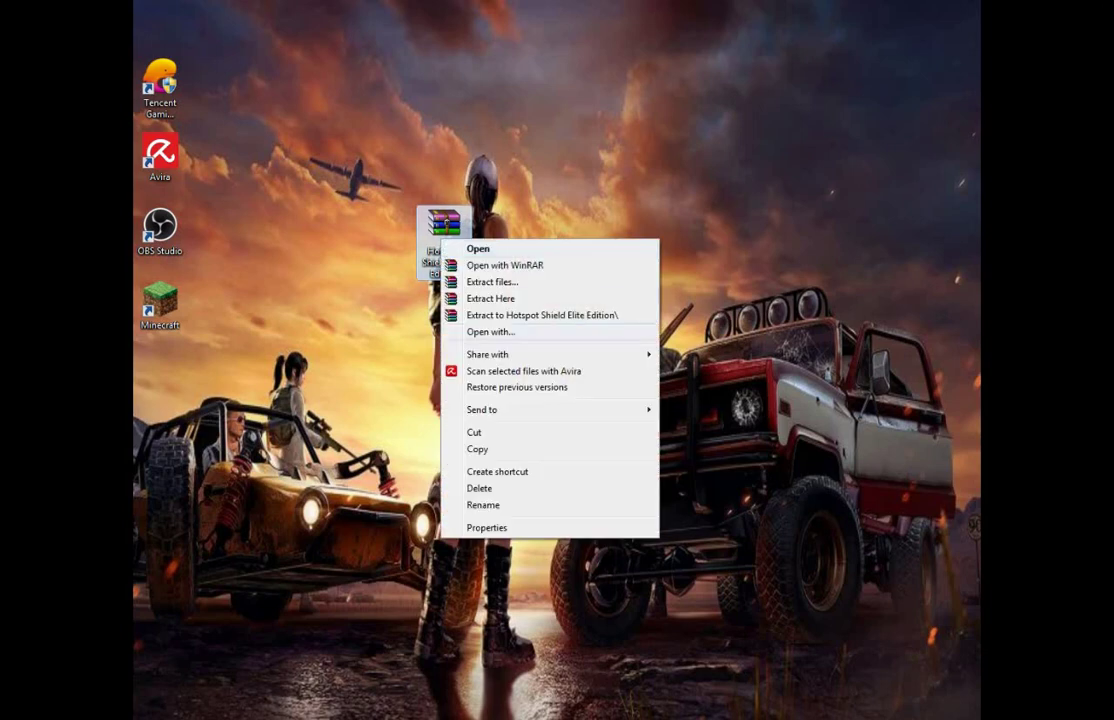
left_click(542, 315)
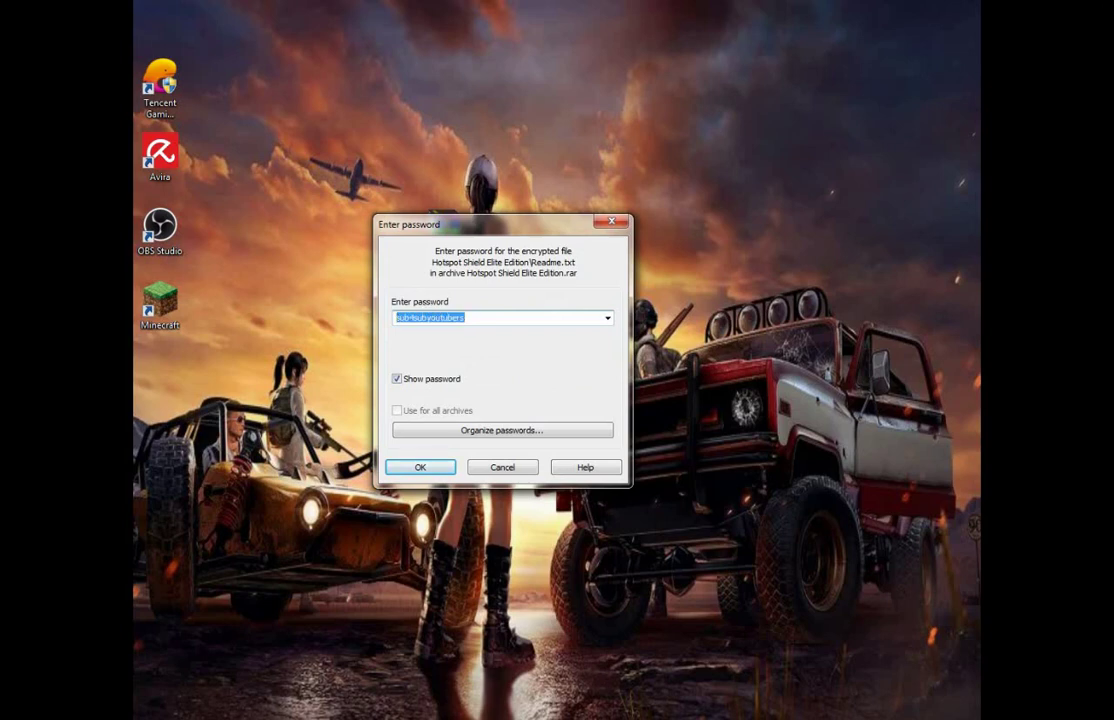
key("Return")
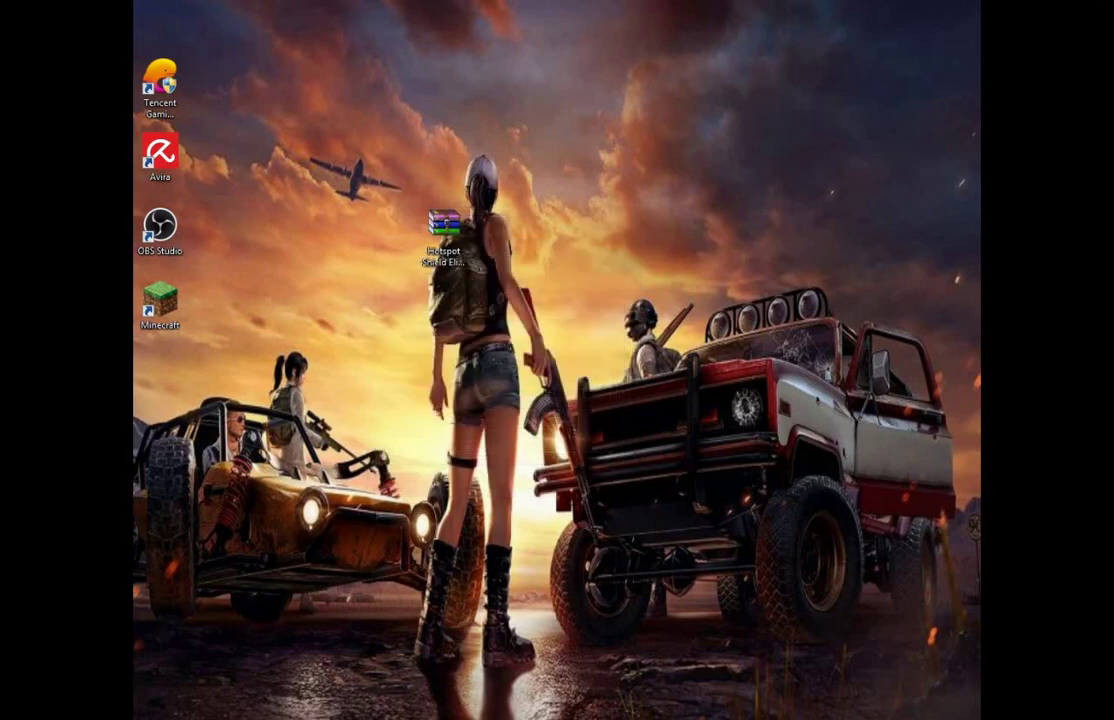
Put the extracted folder in the archive's place on the desktop and open its nested Hotspot Shield Elite Edition folder
left_click_drag(393, 292, 387, 232)
left_click_drag(443, 228, 112, 388)
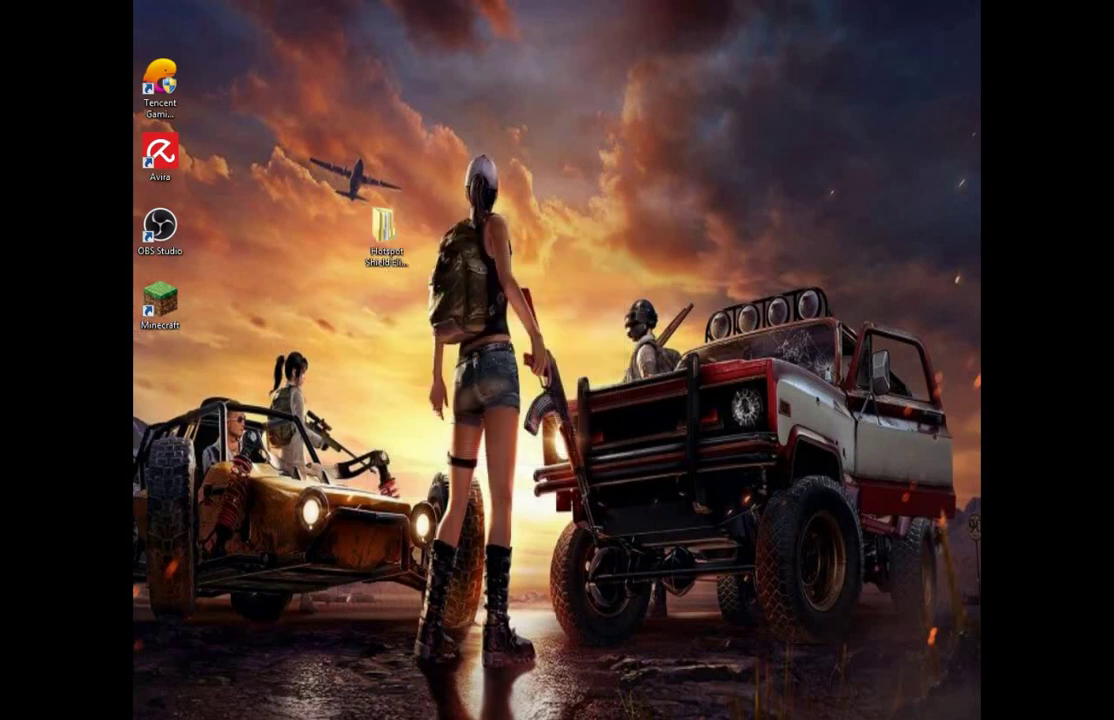
left_click_drag(387, 228, 443, 232)
double_click(443, 232)
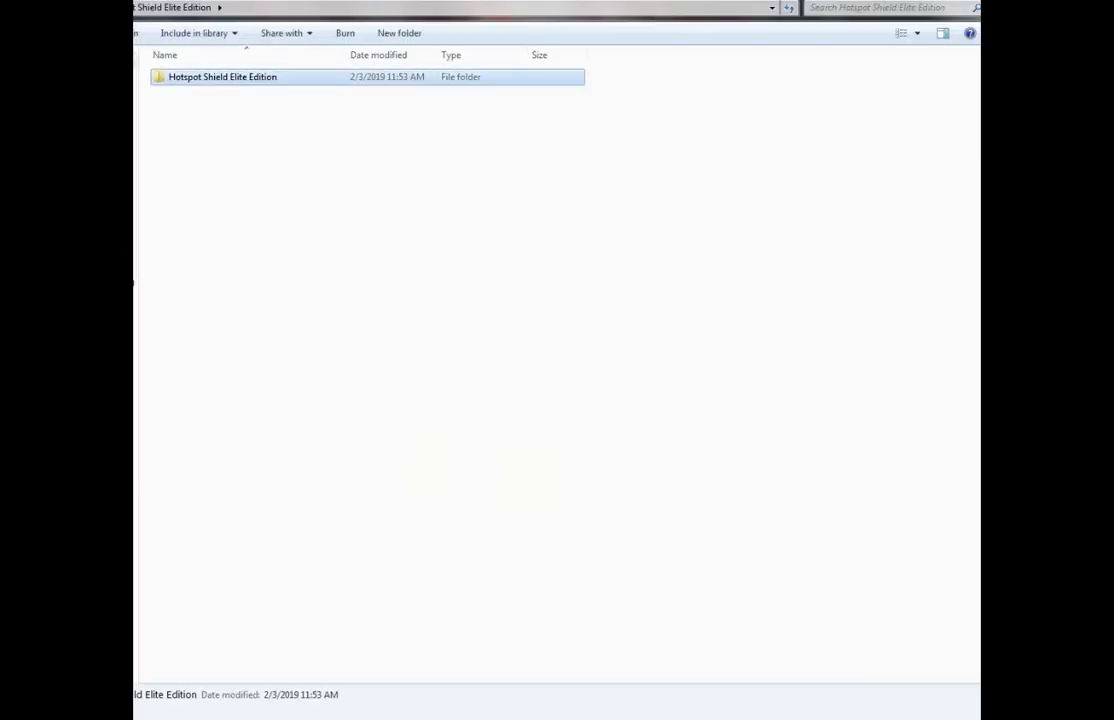
double_click(222, 77)
Run Step 1 - HotspotShield.exe and install Hotspot Shield 7.1.4 through to the end of the setup
key("ctrl+a")
left_click(230, 124)
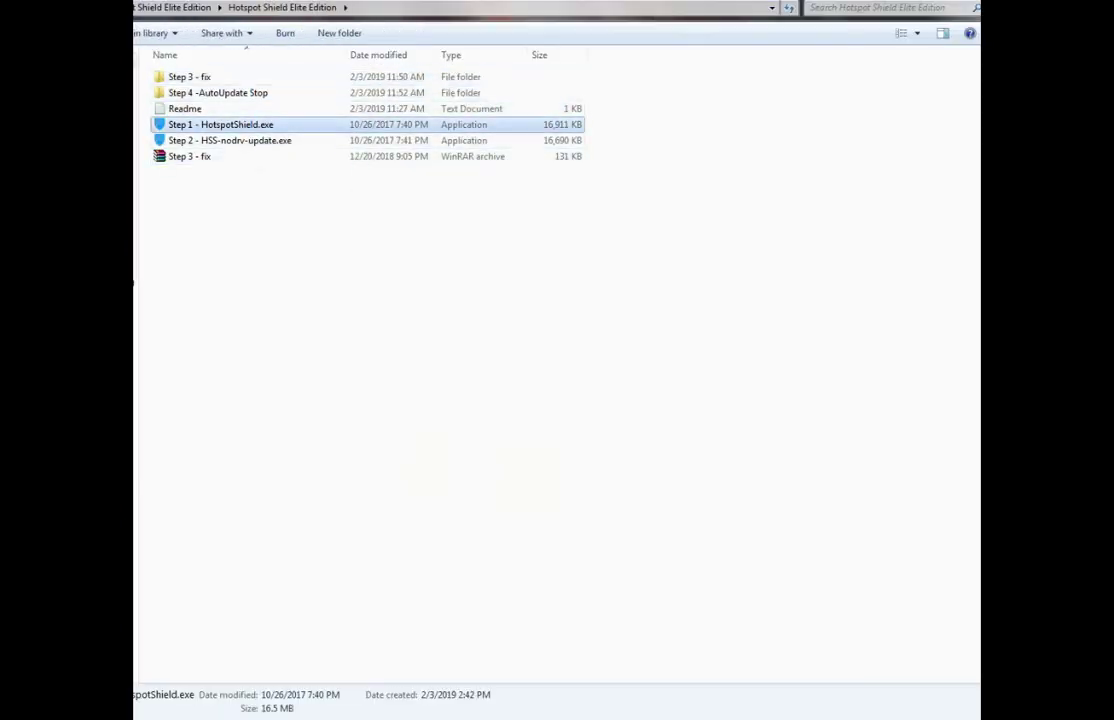
right_click(264, 126)
left_click(331, 151)
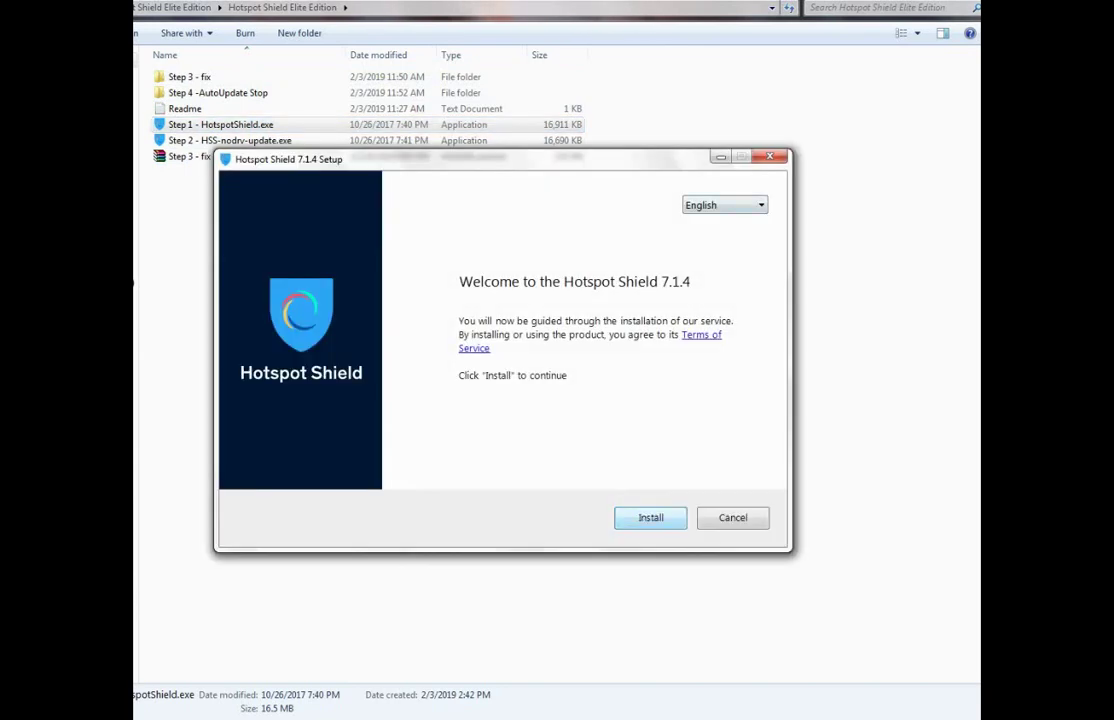
left_click(650, 518)
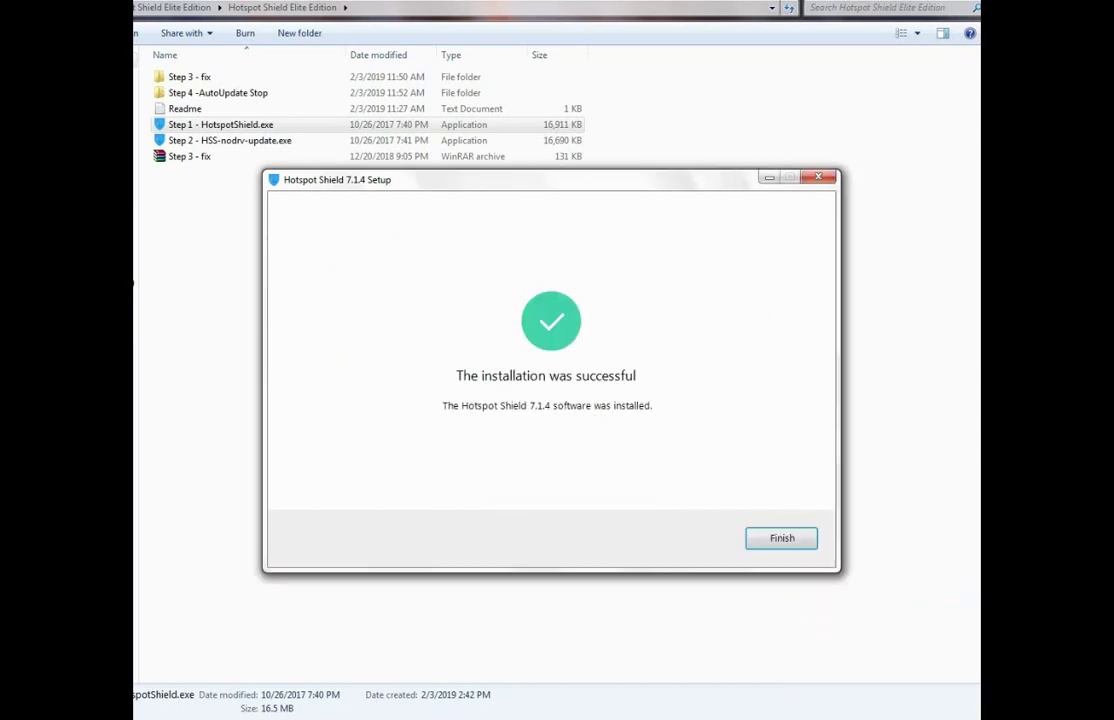
key("Return")
Check the hidden notification icons and open Windows Task Manager by searching for "task manager"
left_click(838, 719)
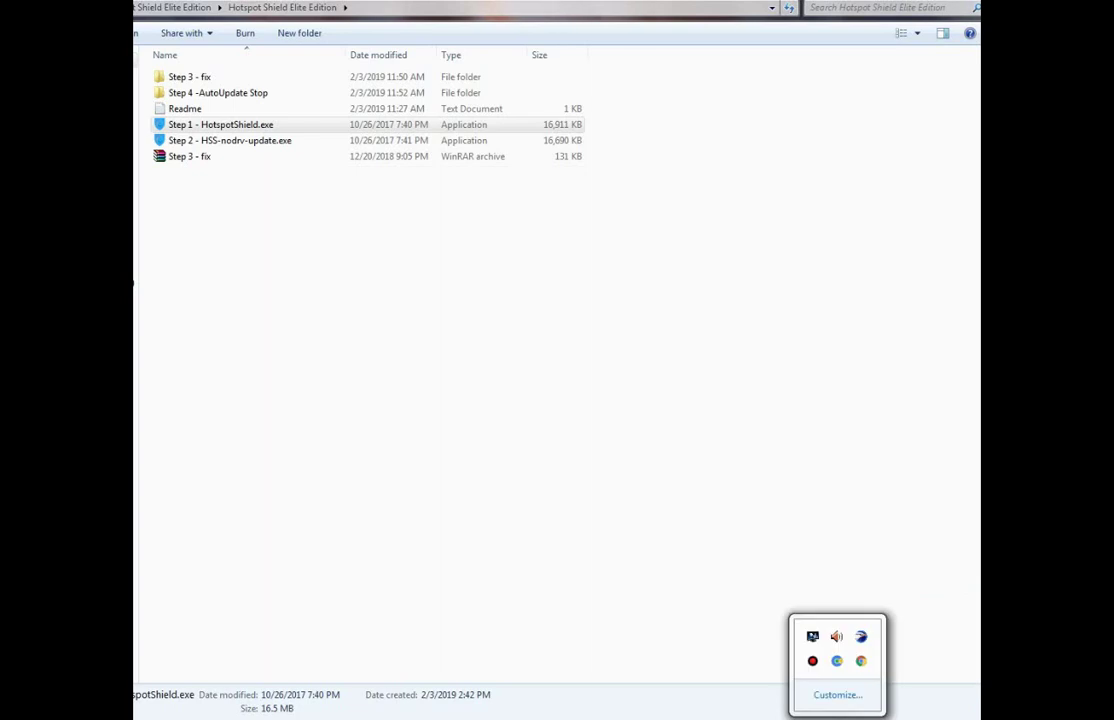
left_click(838, 719)
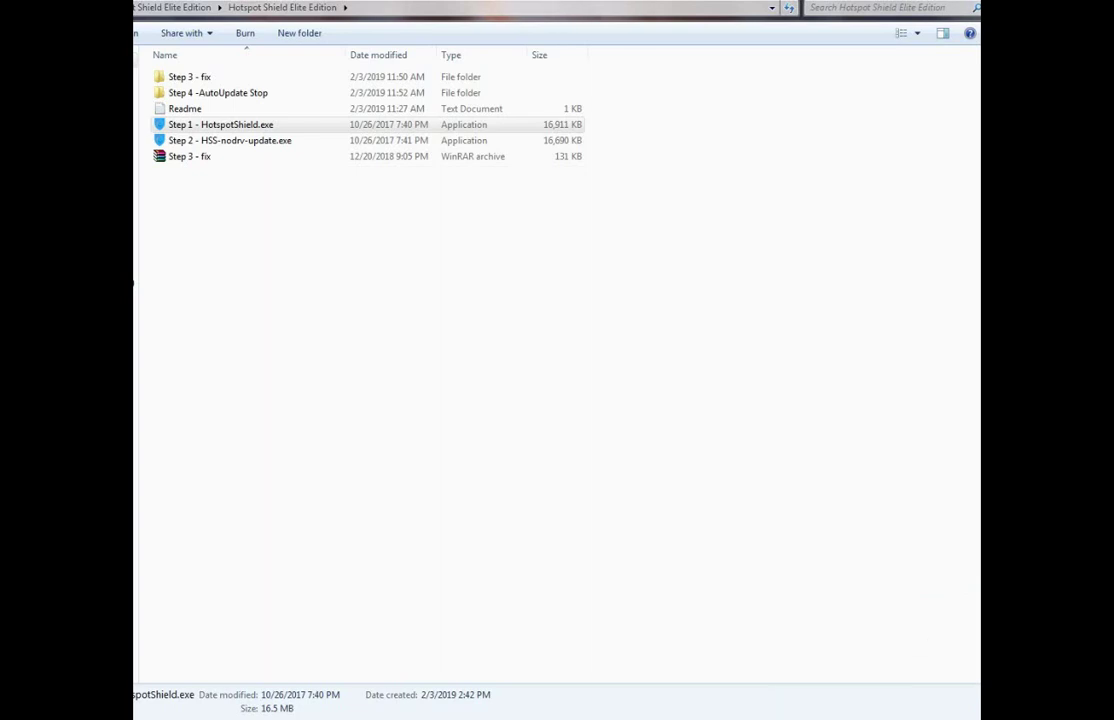
key("super")
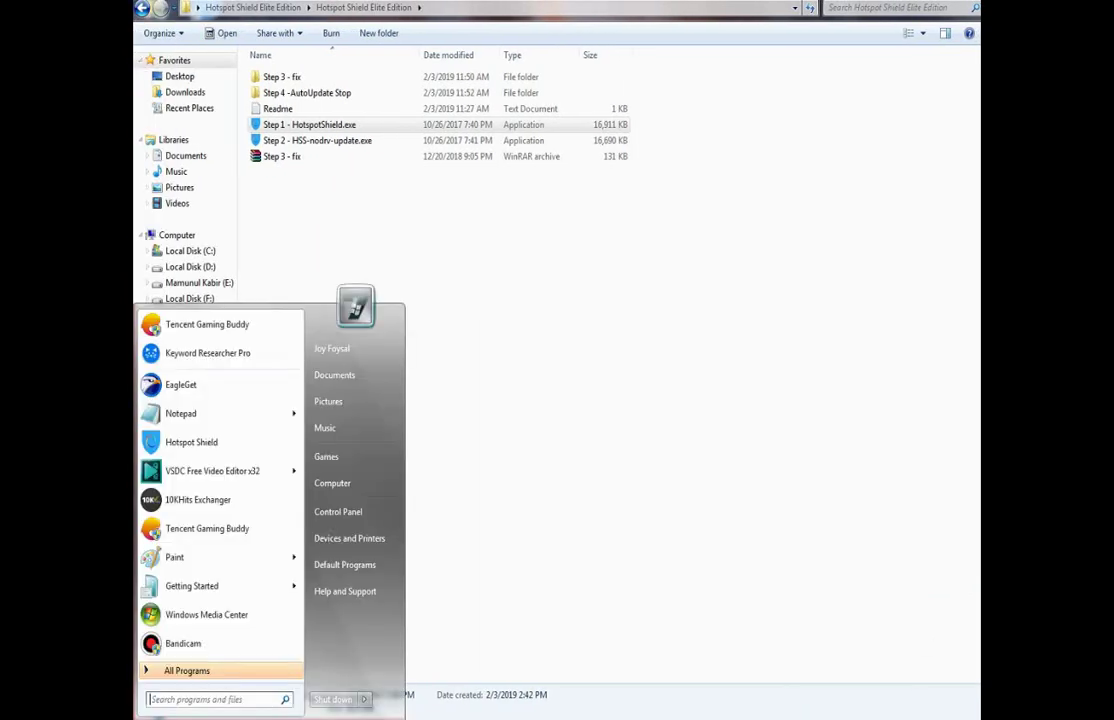
type("task manager")
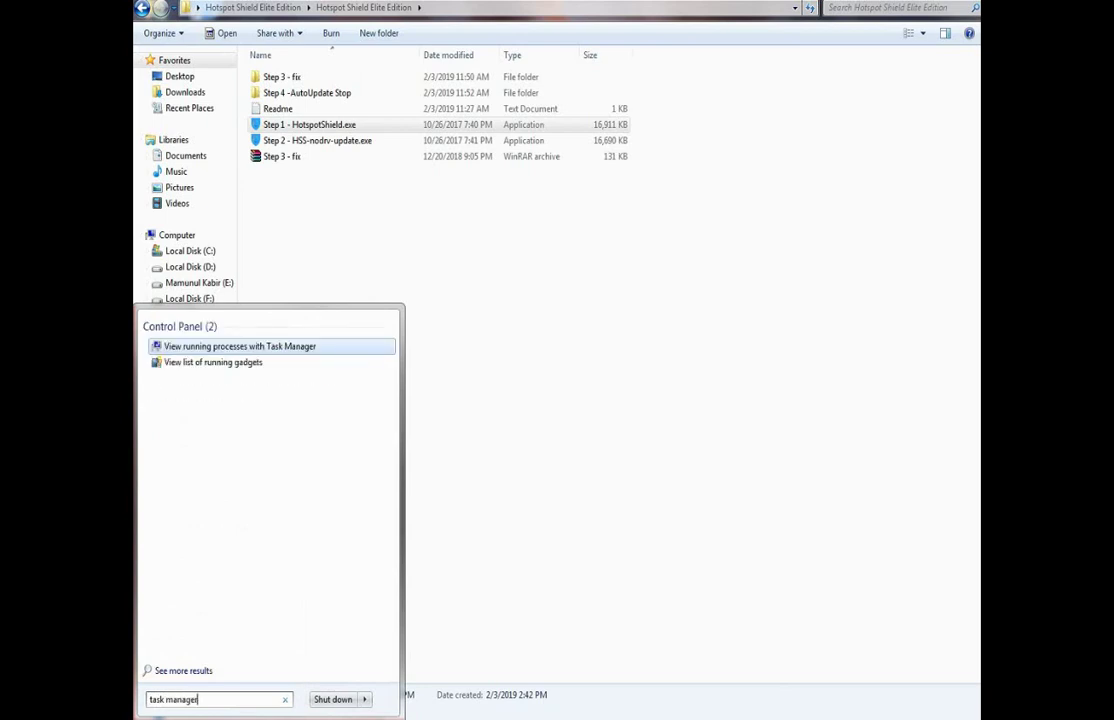
key("Return")
left_click_drag(840, 178, 562, 210)
left_click(551, 257)
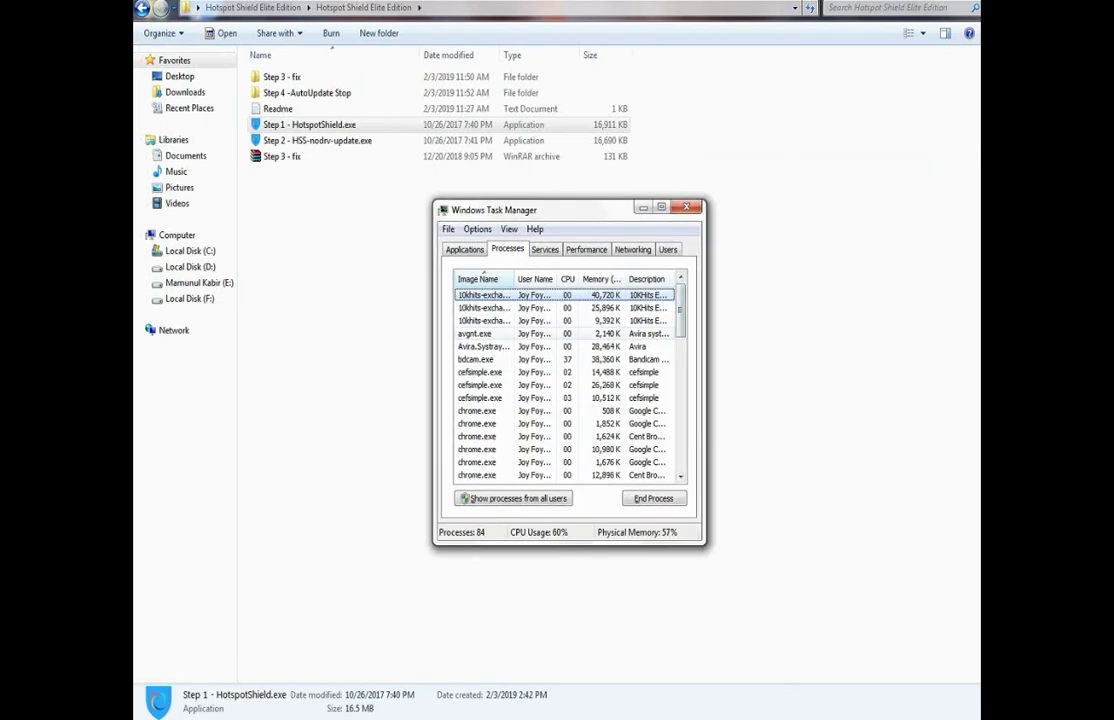
End the hsscp.exe process
scroll(567, 385, "down", 7)
left_click_drag(680, 405, 680, 445)
left_click(520, 372)
key("Delete")
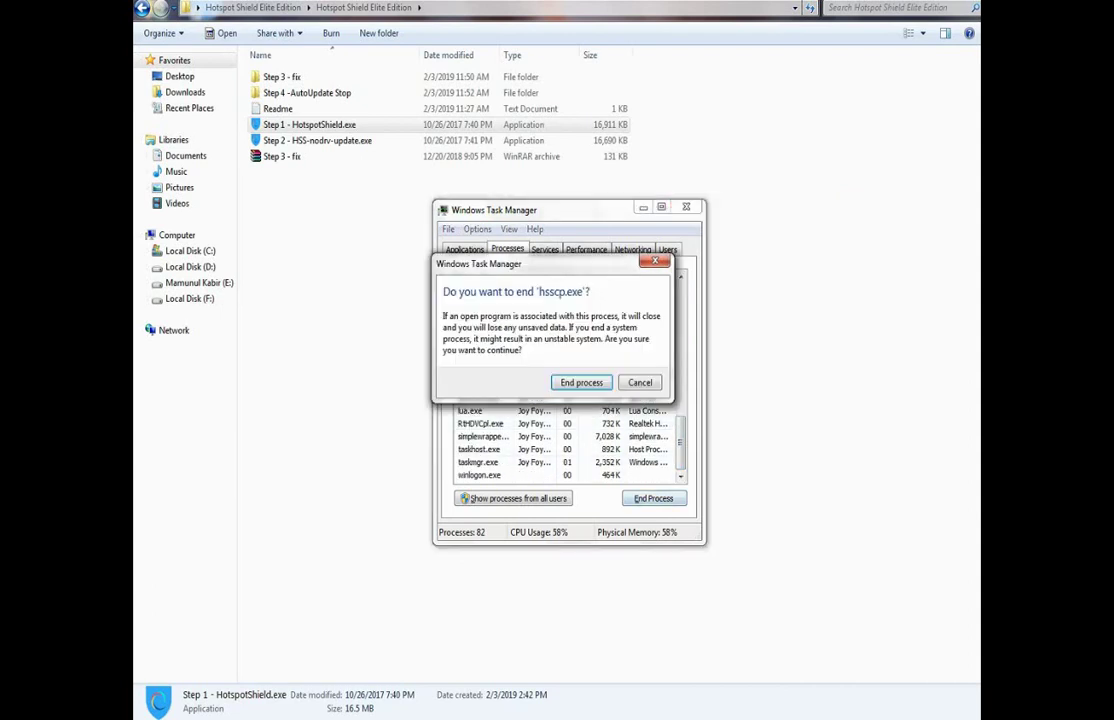
key("Return")
Show the processes from all users, look through the list and minimize Task Manager
left_click(513, 498)
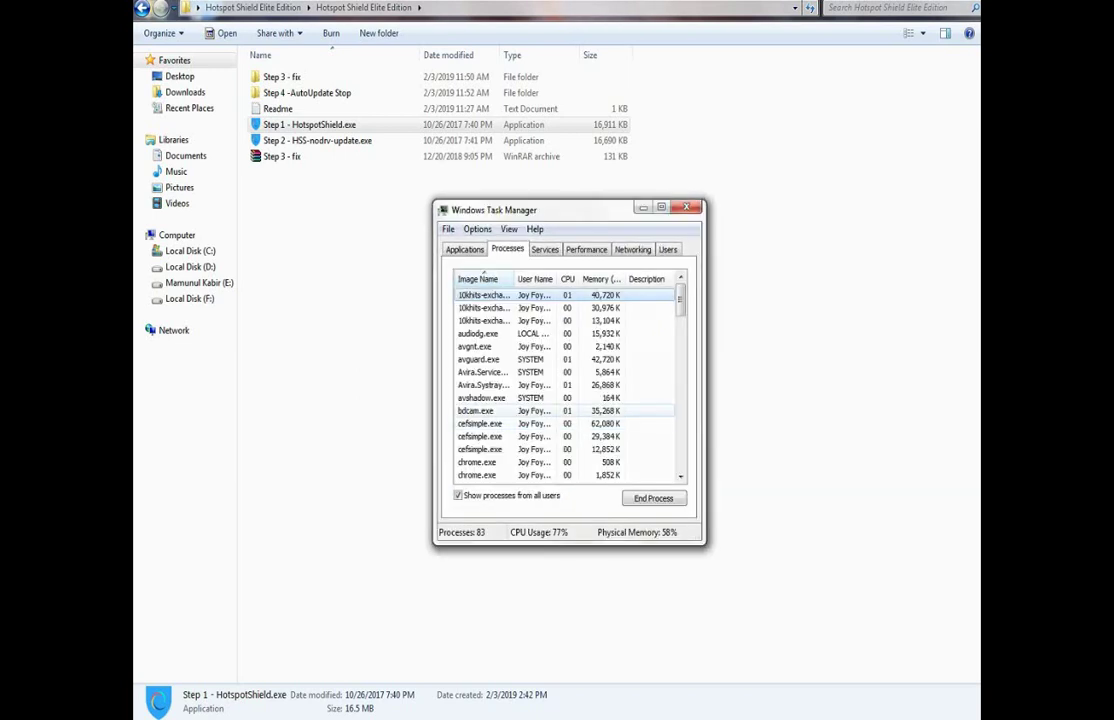
scroll(567, 385, "down", 20)
scroll(567, 385, "down", 5)
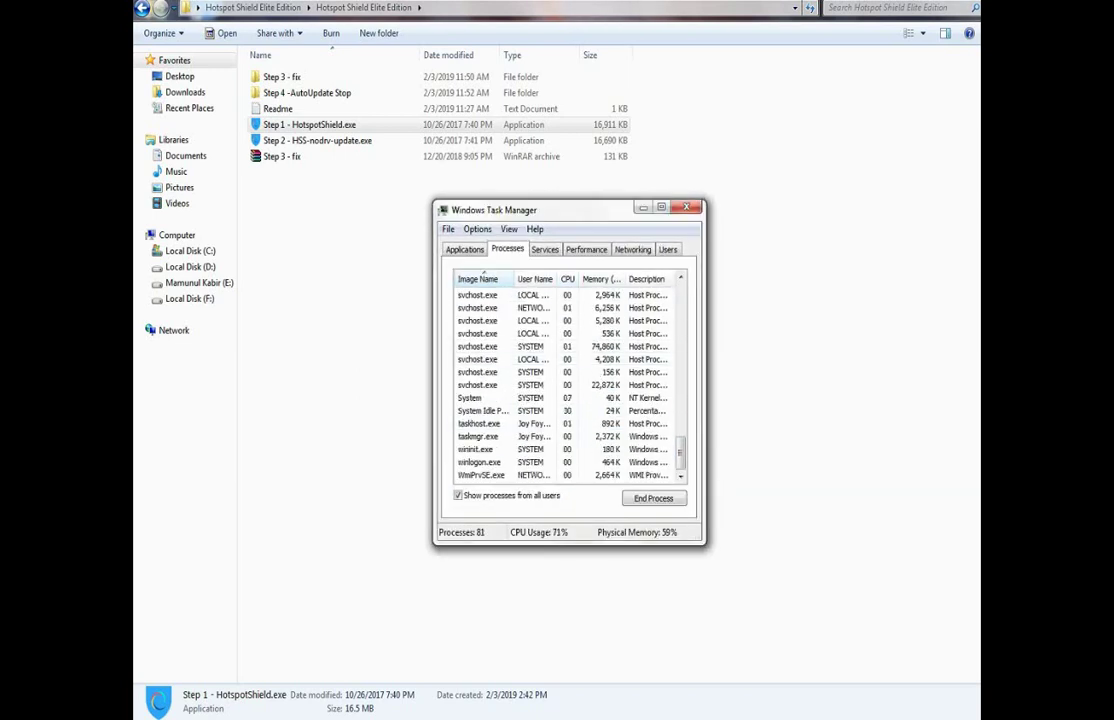
left_click(643, 208)
Run Step 2 - HSS-nodrv-update.exe and complete the Hotspot Shield 7.20.8 setup
left_click(330, 141)
left_click(853, 717)
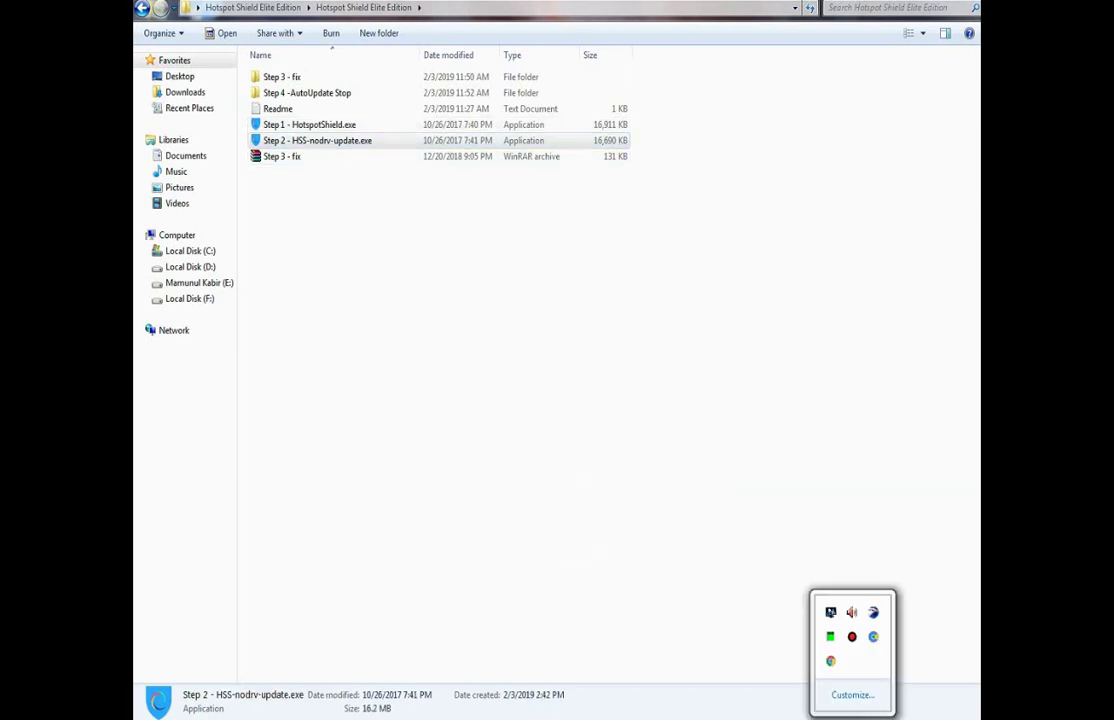
right_click(562, 441)
left_click(598, 501)
right_click(298, 144)
left_click(356, 171)
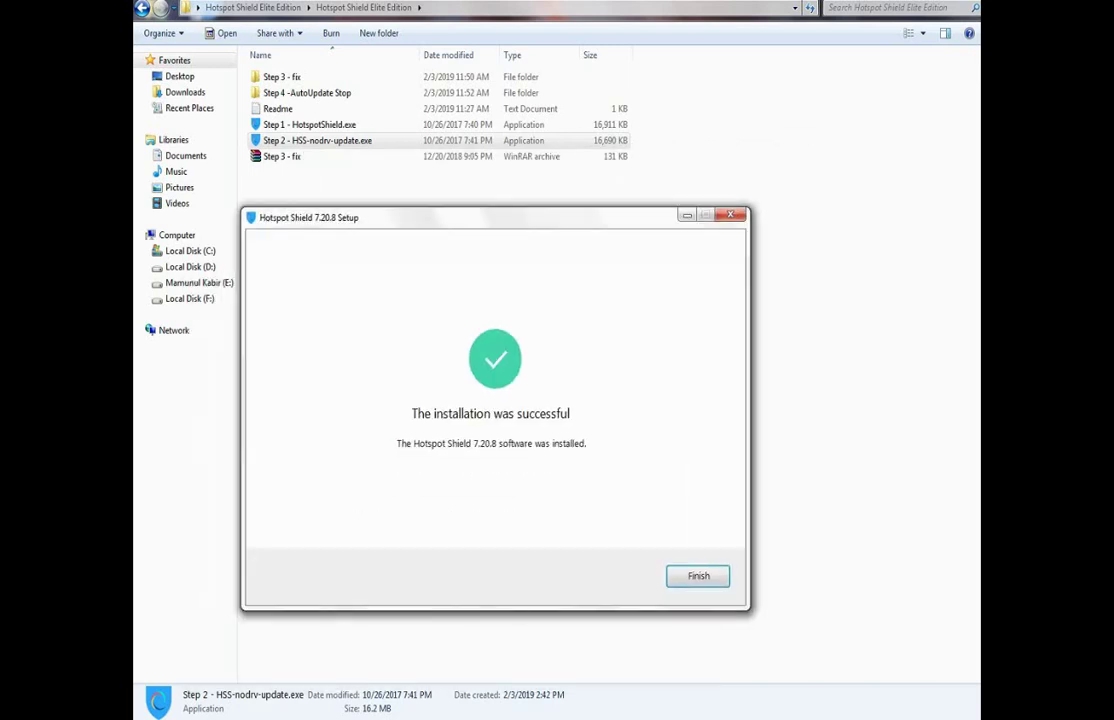
left_click(698, 576)
Quit the running Hotspot Shield from its notification icon
left_click(853, 719)
right_click(872, 637)
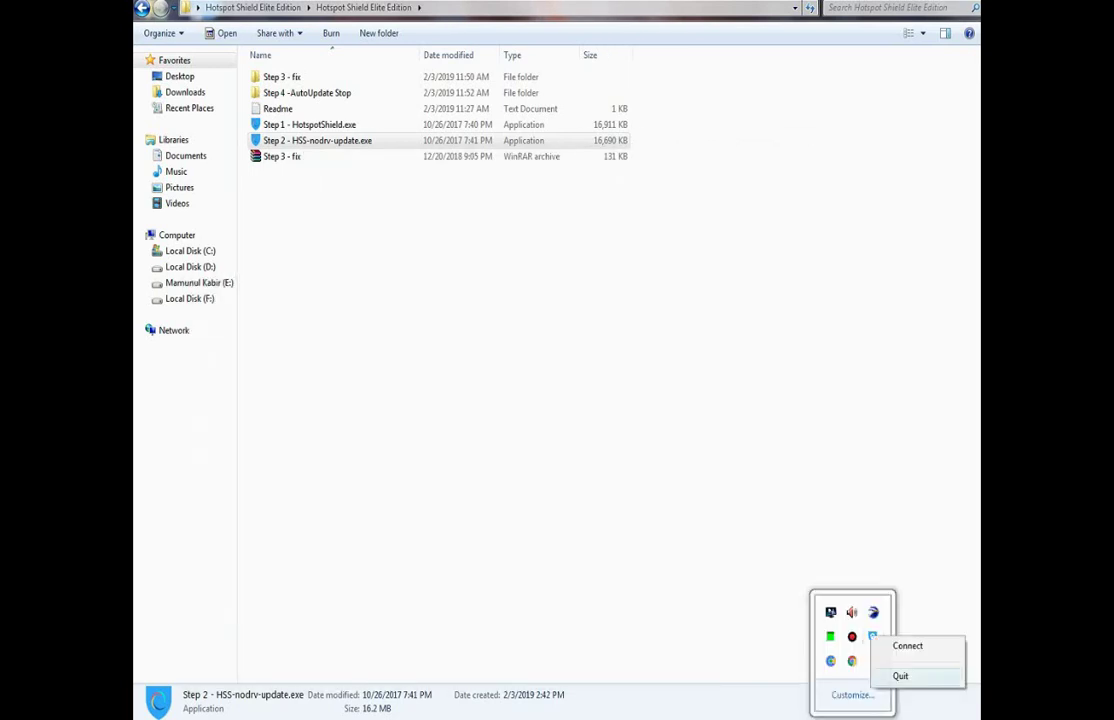
left_click(901, 676)
left_click(610, 400)
right_click(441, 329)
left_click(478, 388)
right_click(396, 326)
mouse_move(426, 335)
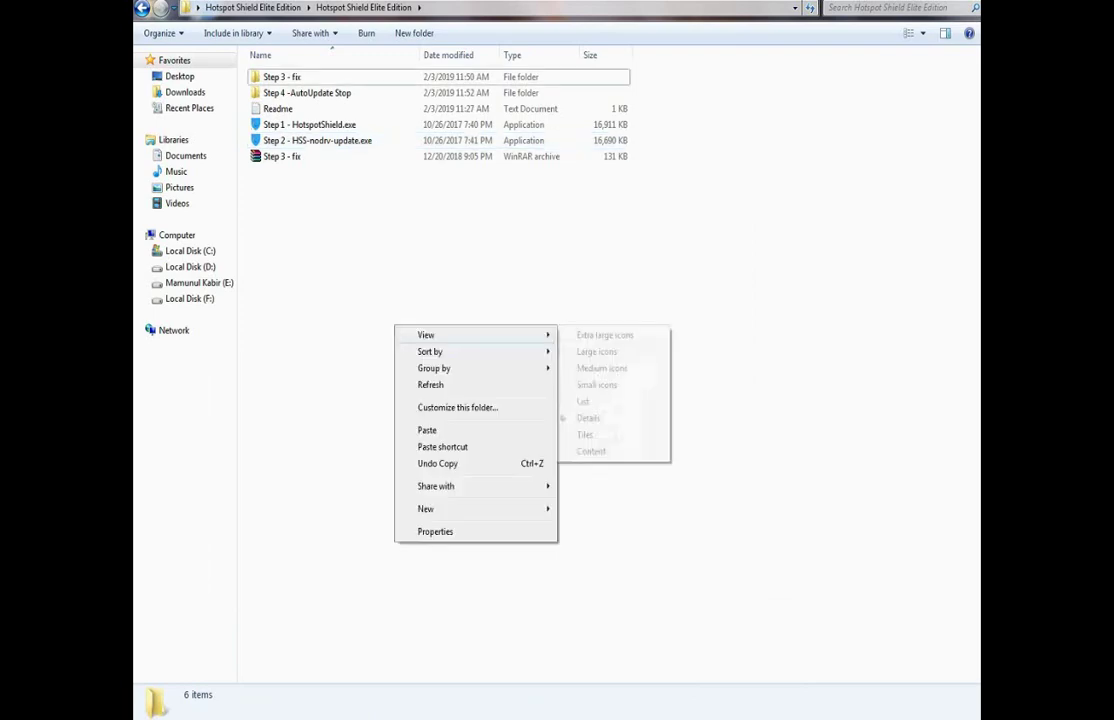
left_click(431, 385)
Reopen Task Manager and examine the full process list for remaining Hotspot Shield processes
key("ctrl+shift+Escape")
scroll(570, 360, "up", 12)
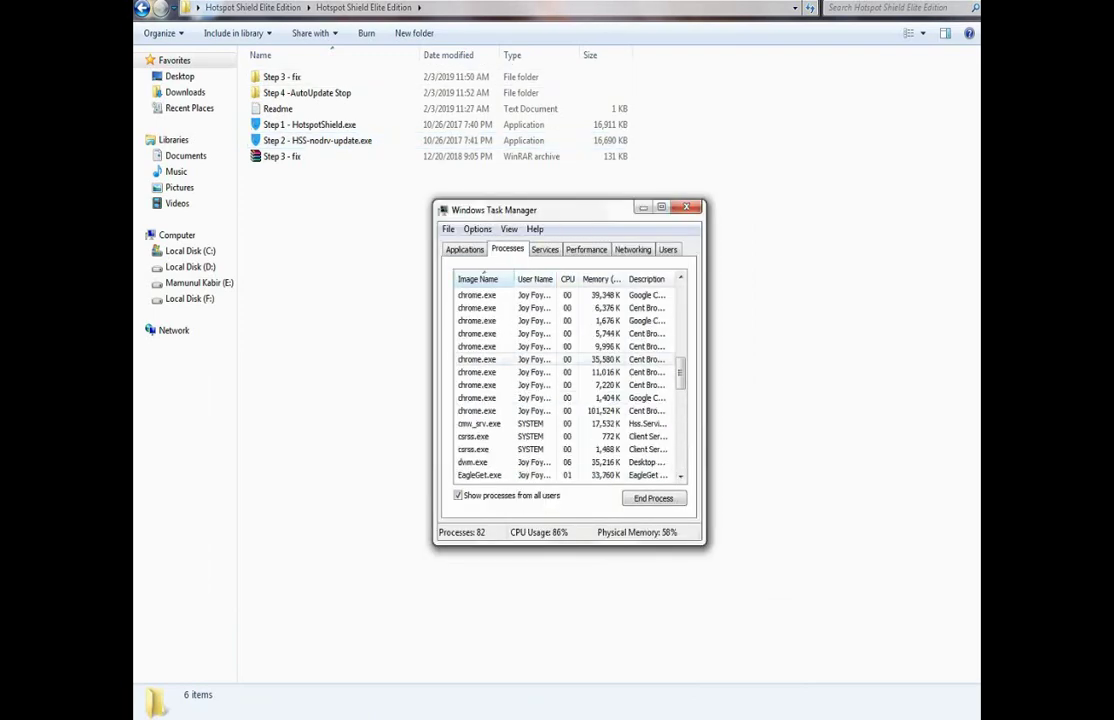
scroll(484, 271, "up", 4)
scroll(484, 271, "down", 6)
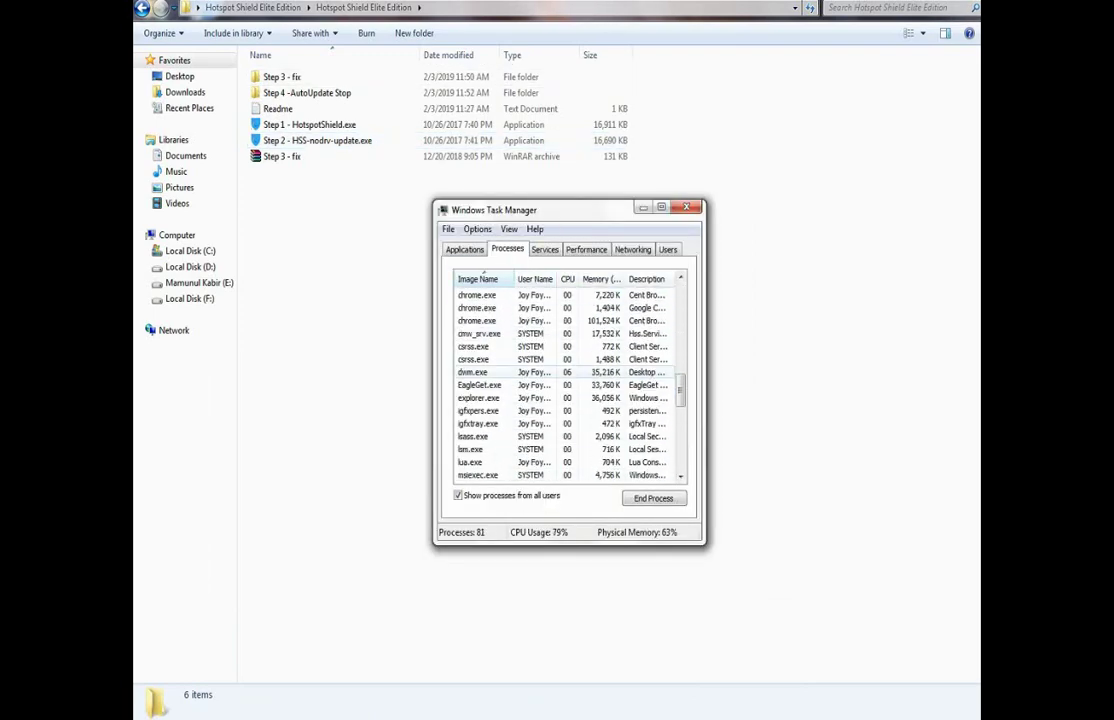
scroll(483, 271, "down", 18)
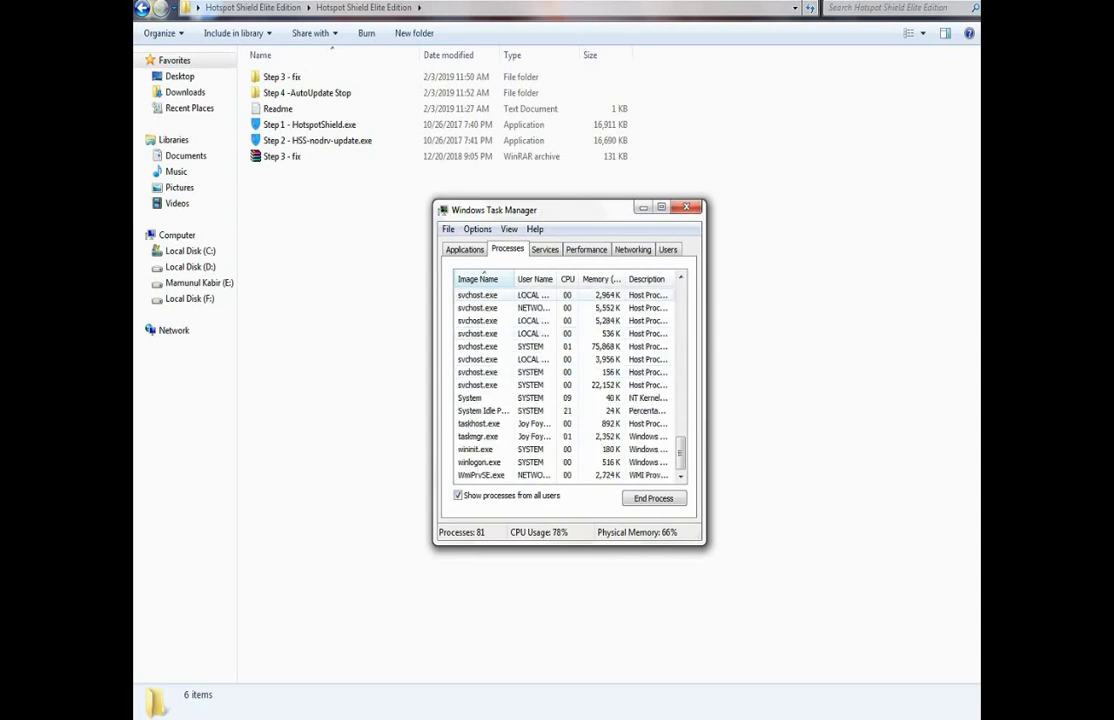
Close Task Manager and refresh the Hotspot Shield Elite Edition folder
scroll(484, 271, "up", 15)
key("alt+F4")
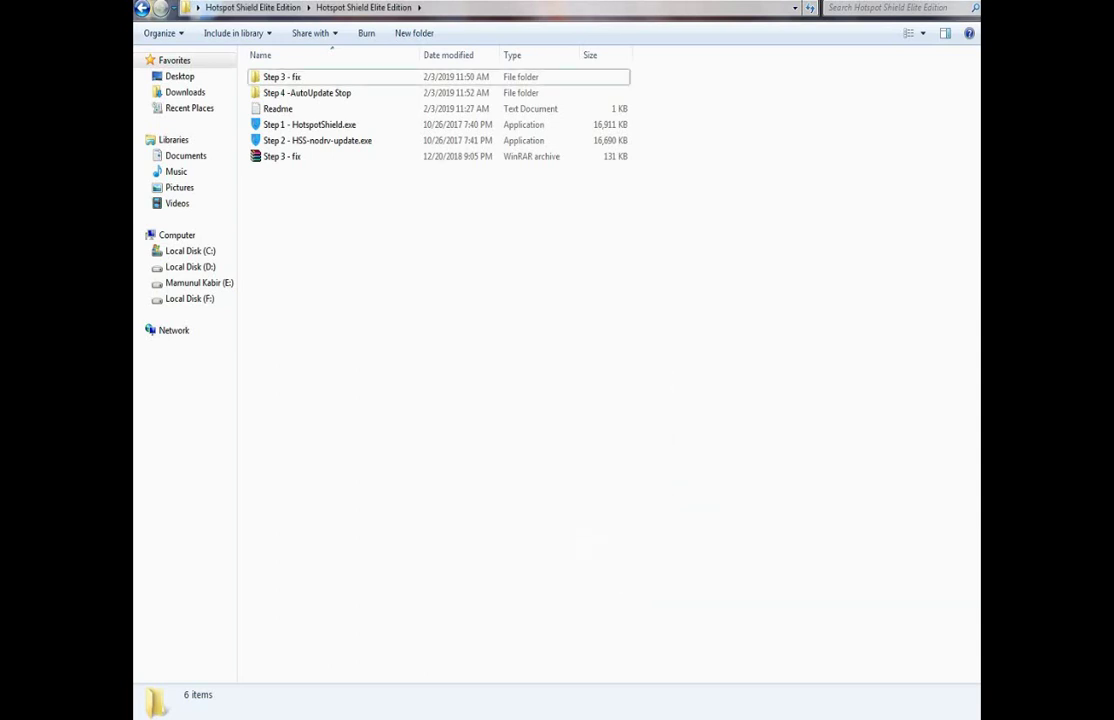
right_click(331, 221)
left_click(368, 281)
left_click_drag(300, 141, 300, 156)
left_click(511, 433)
left_click(298, 157)
right_click(298, 156)
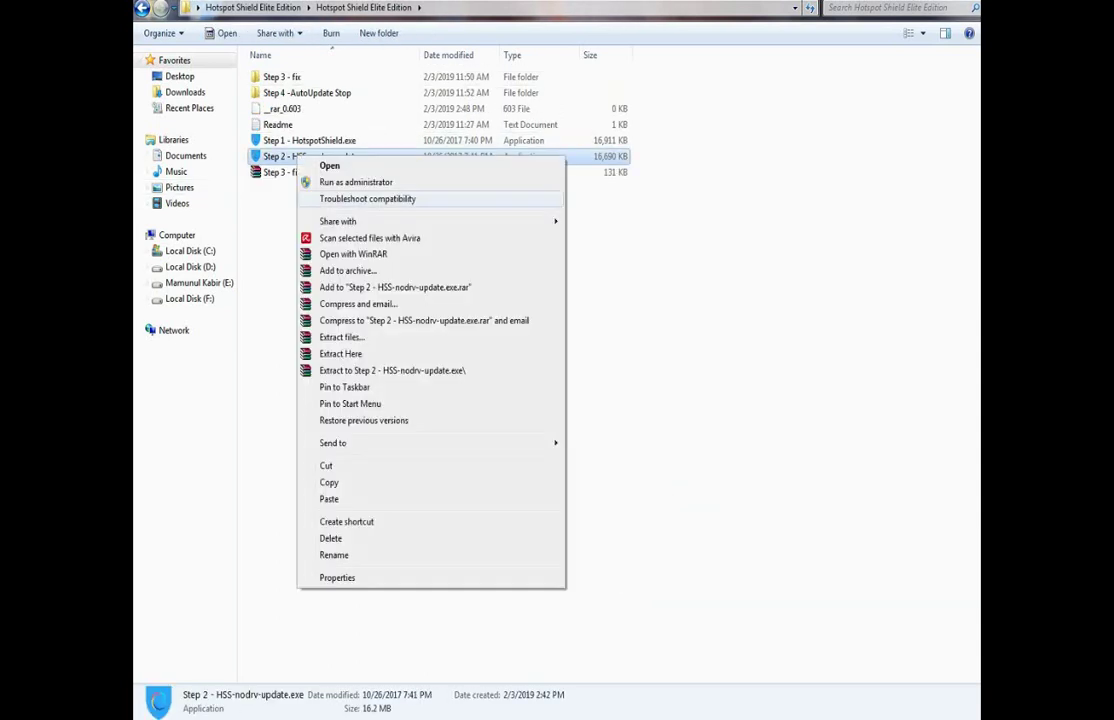
left_click(260, 235)
right_click(260, 237)
left_click(294, 298)
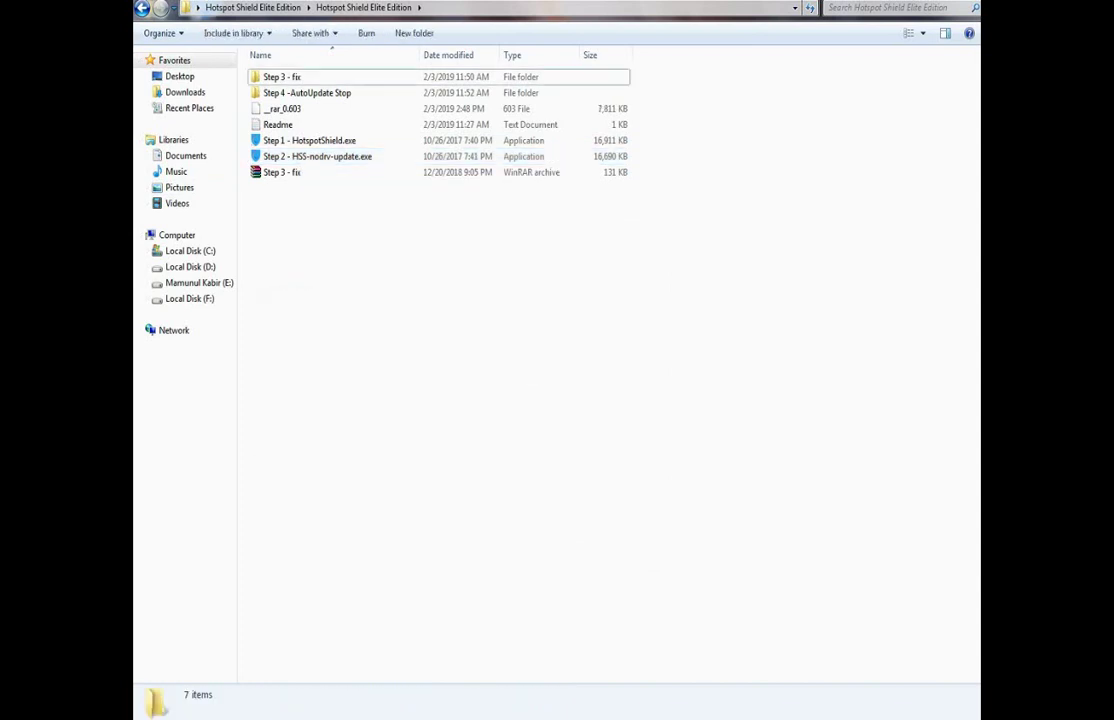
right_click(562, 717)
left_click(535, 697)
Delete the existing Step 3 - fix folder and extract the Step 3 - fix archive into a fresh folder of that name
left_click(282, 77)
key("Delete")
key("Return")
right_click(292, 142)
left_click(350, 218)
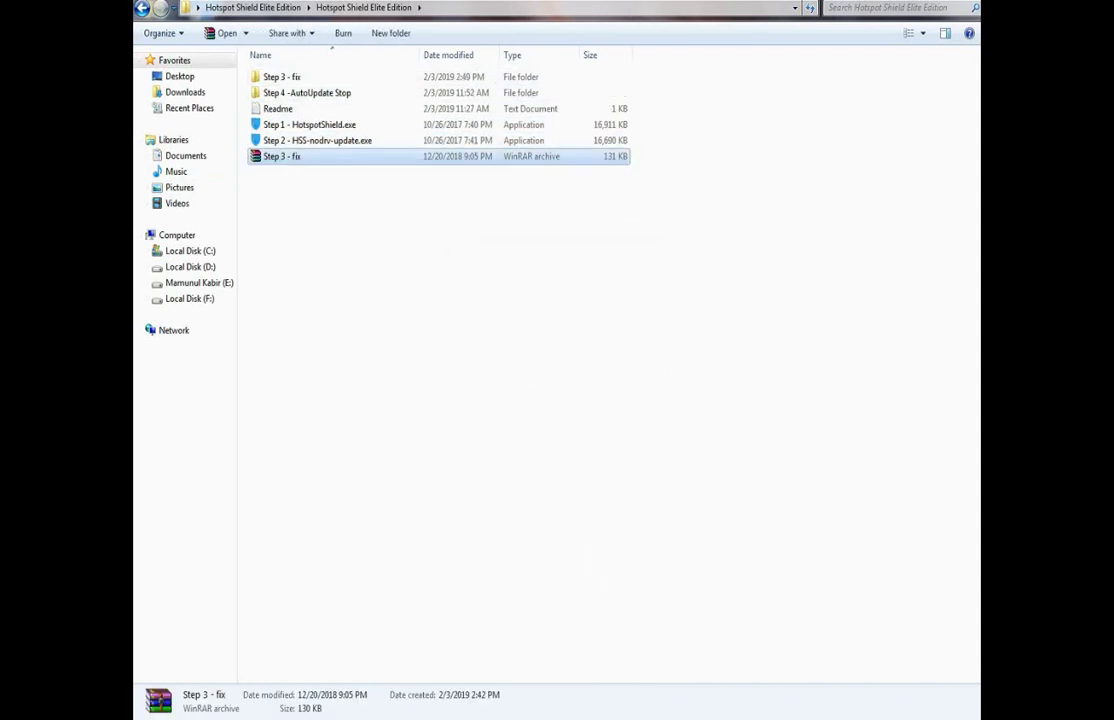
Run the Block batch file as administrator from the Paso 3 - fix folder inside Step 3 - fix
double_click(281, 76)
double_click(281, 76)
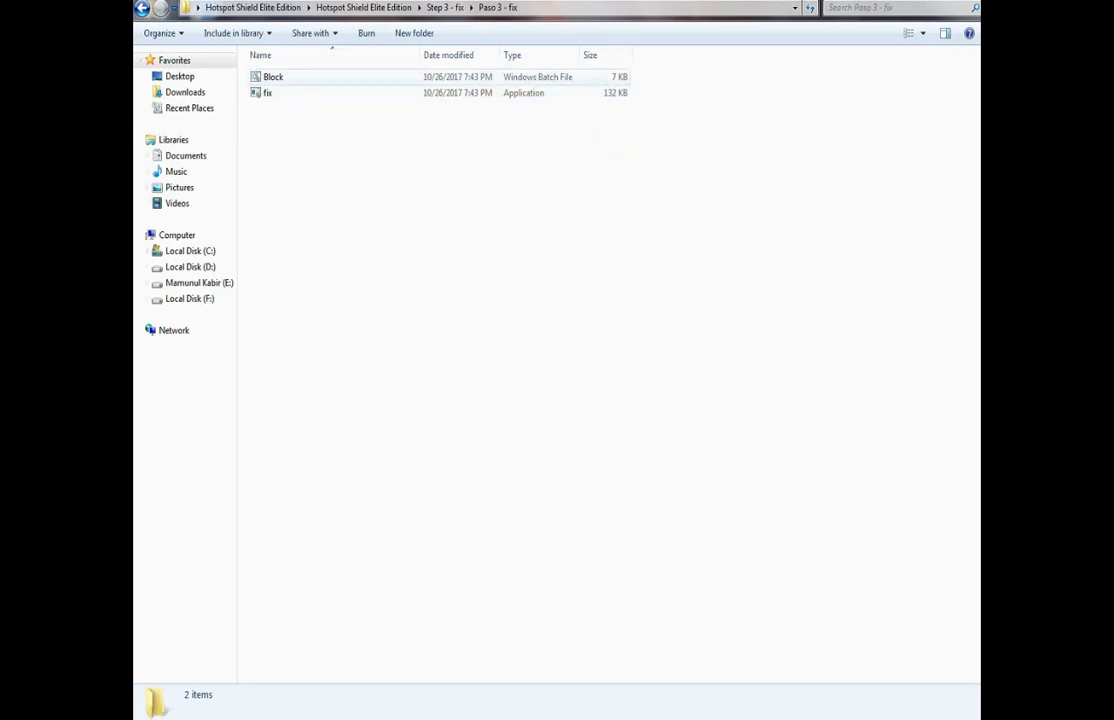
left_click(290, 77)
right_click(294, 77)
key("Escape")
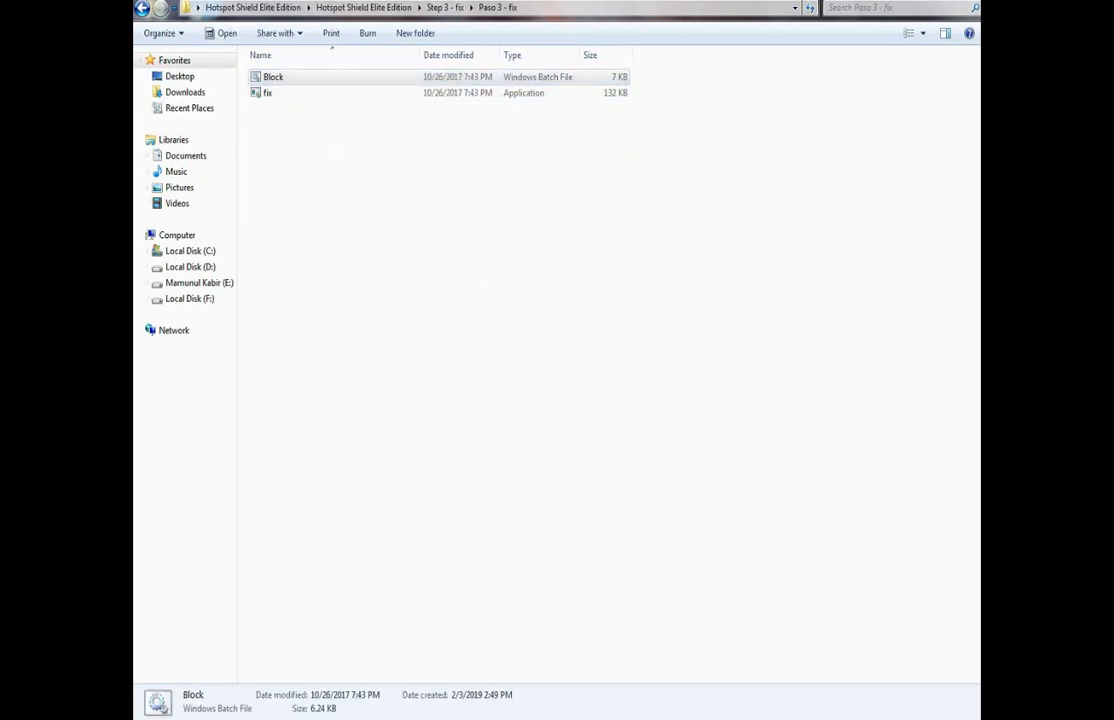
key("Return")
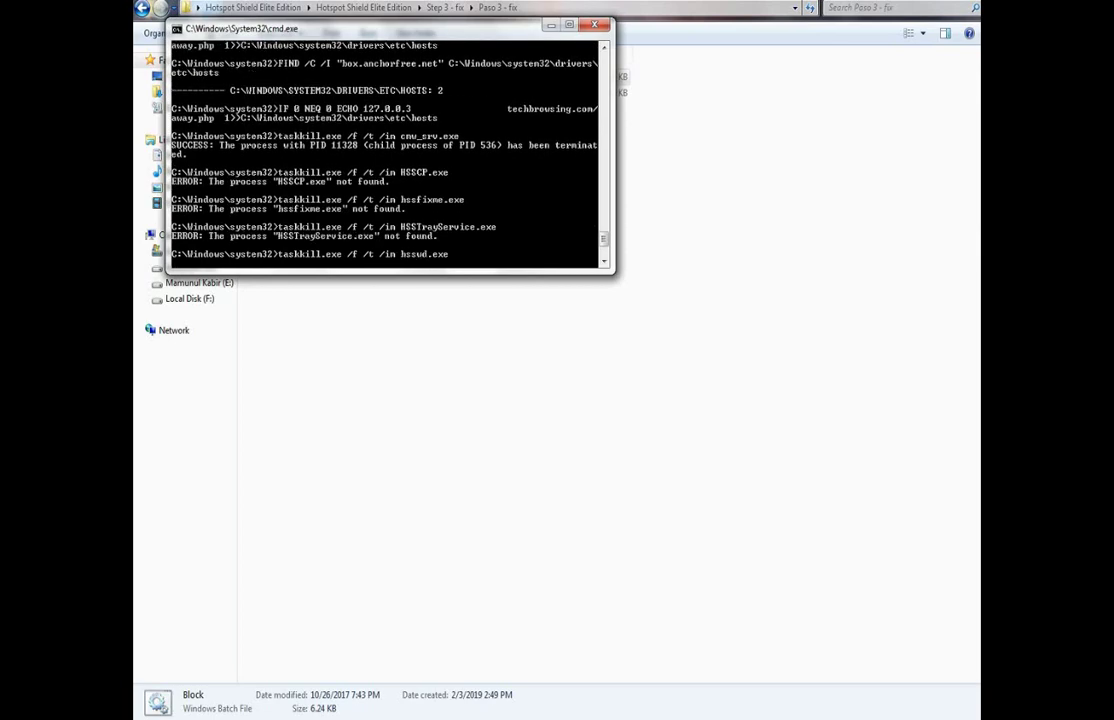
key("Return")
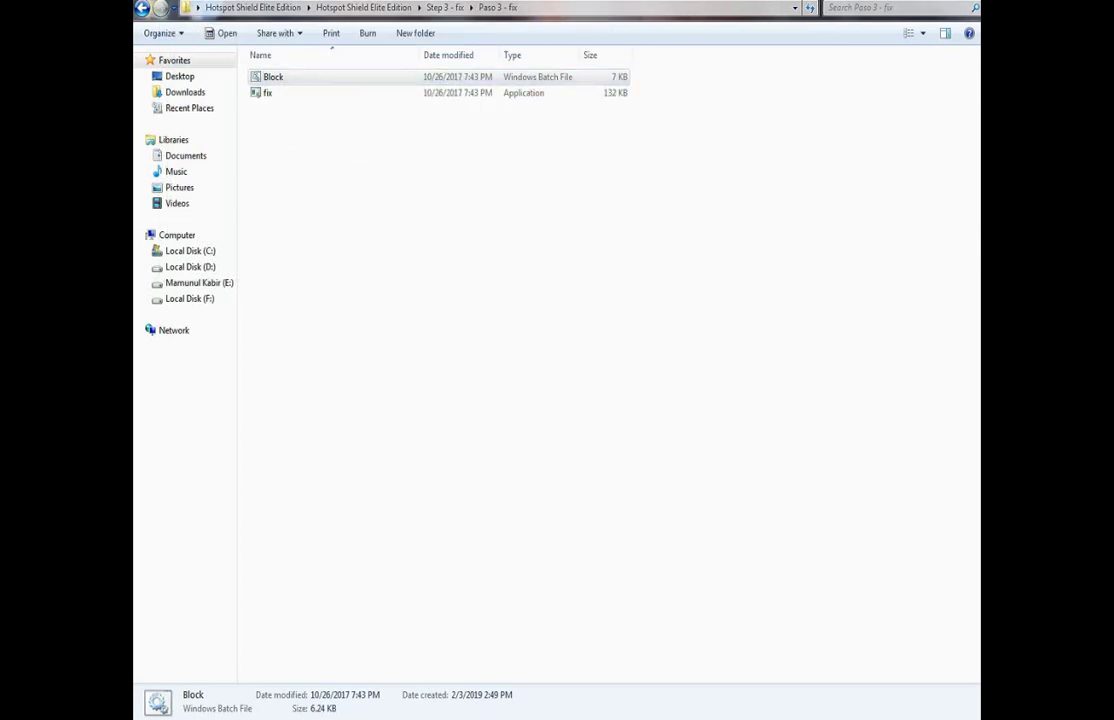
Run the fix application, run it once more as administrator, and accept its host file backup message each time
key("Down")
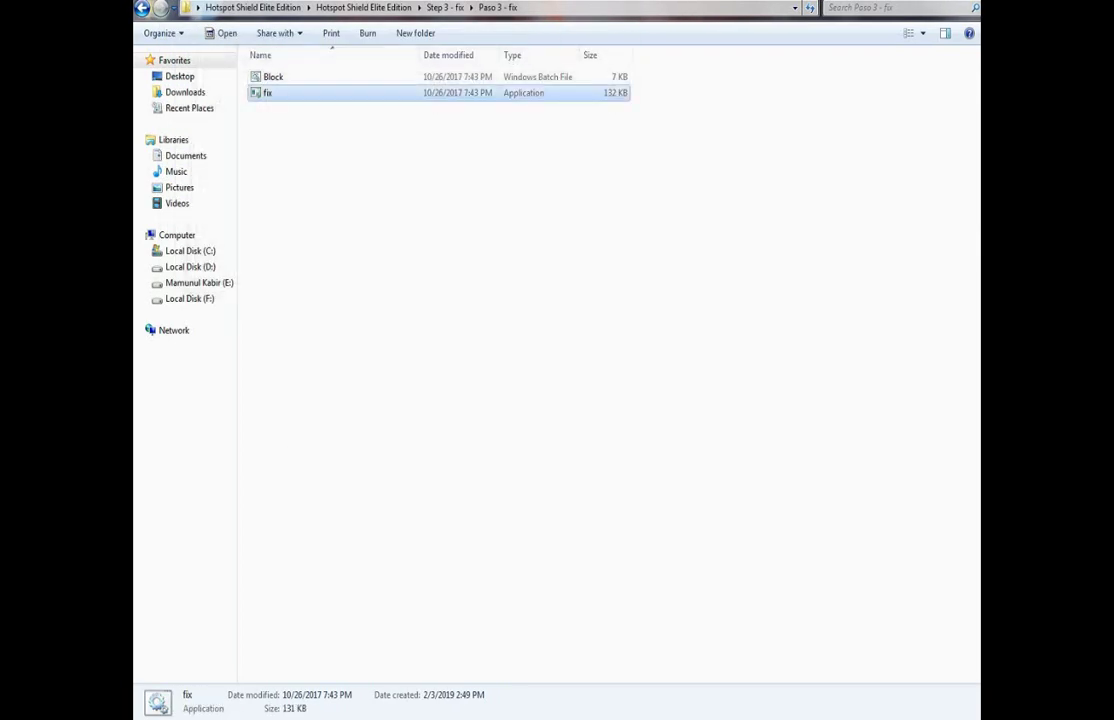
key("Return")
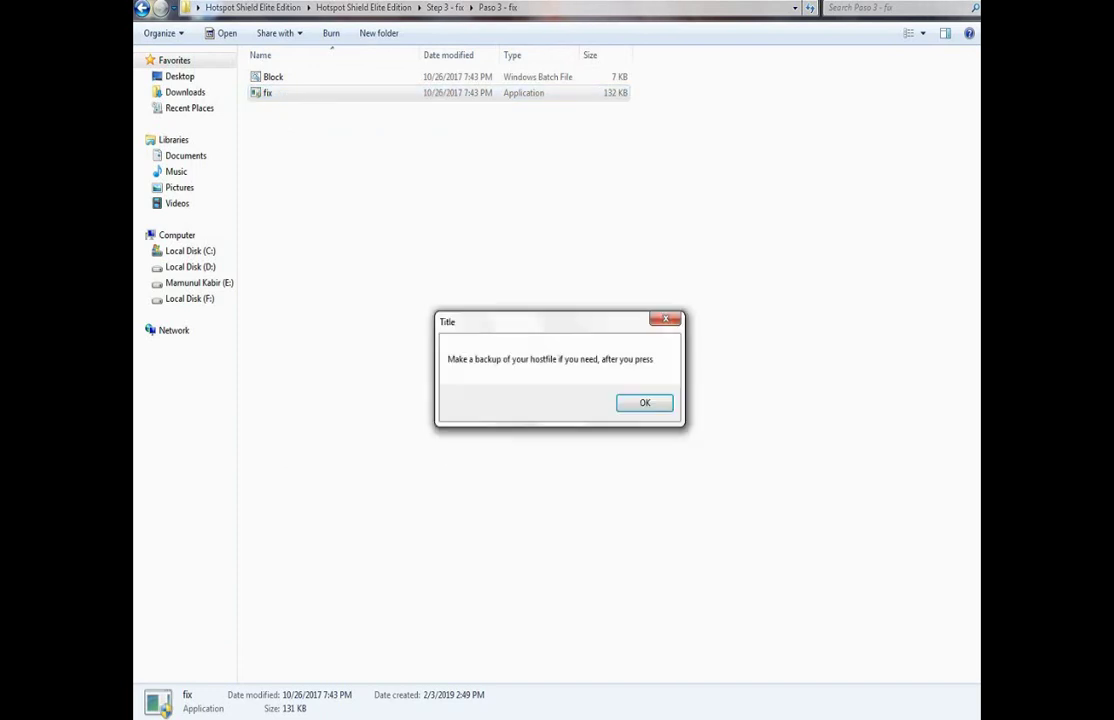
left_click(645, 403)
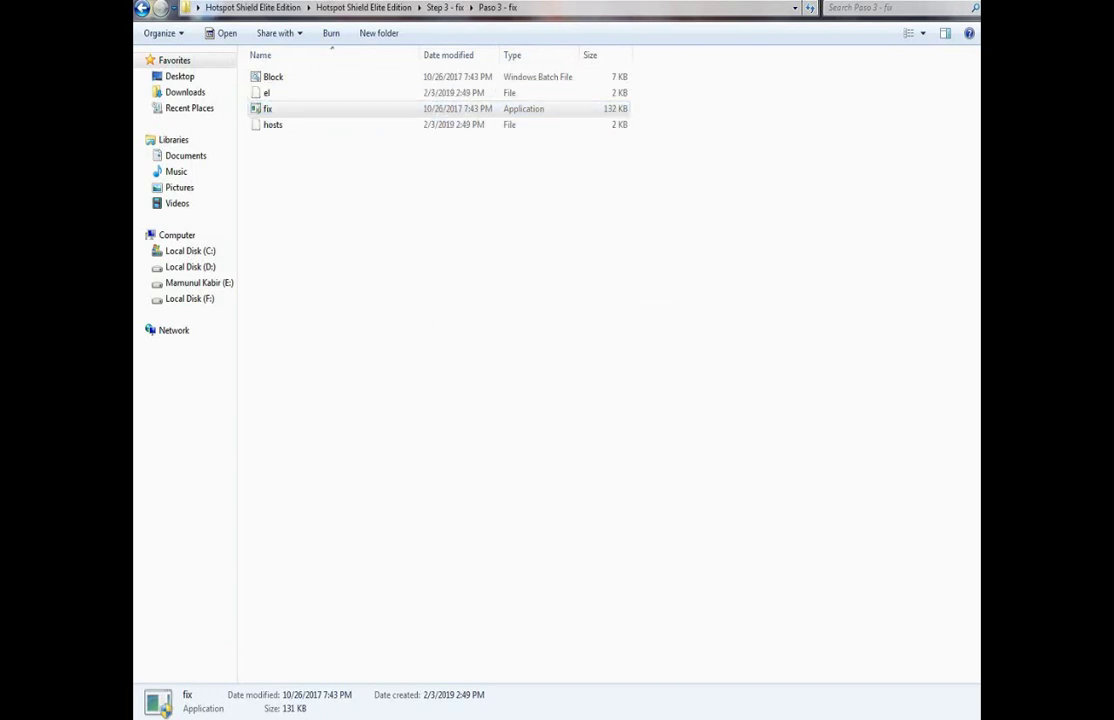
right_click(296, 109)
left_click(355, 137)
key("Return")
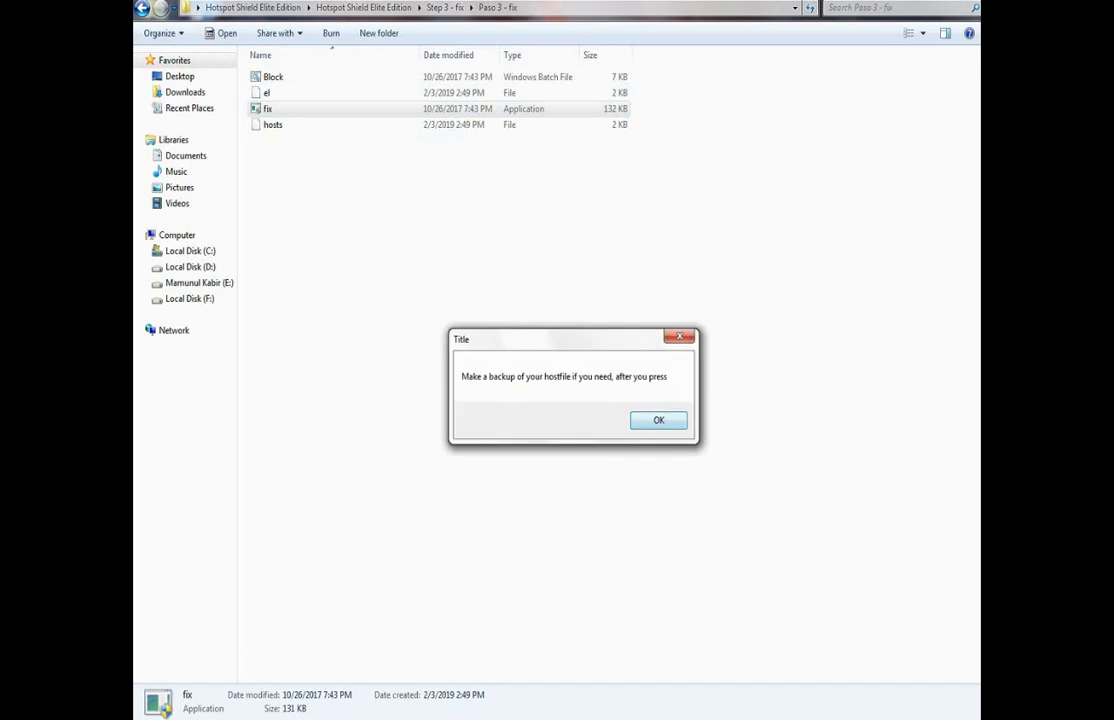
key("Return")
Go to the Step 4 -AutoUpdate Stop folder and run the AutoUpdate stop script as administrator
key("BackSpace")
key("BackSpace")
double_click(309, 93)
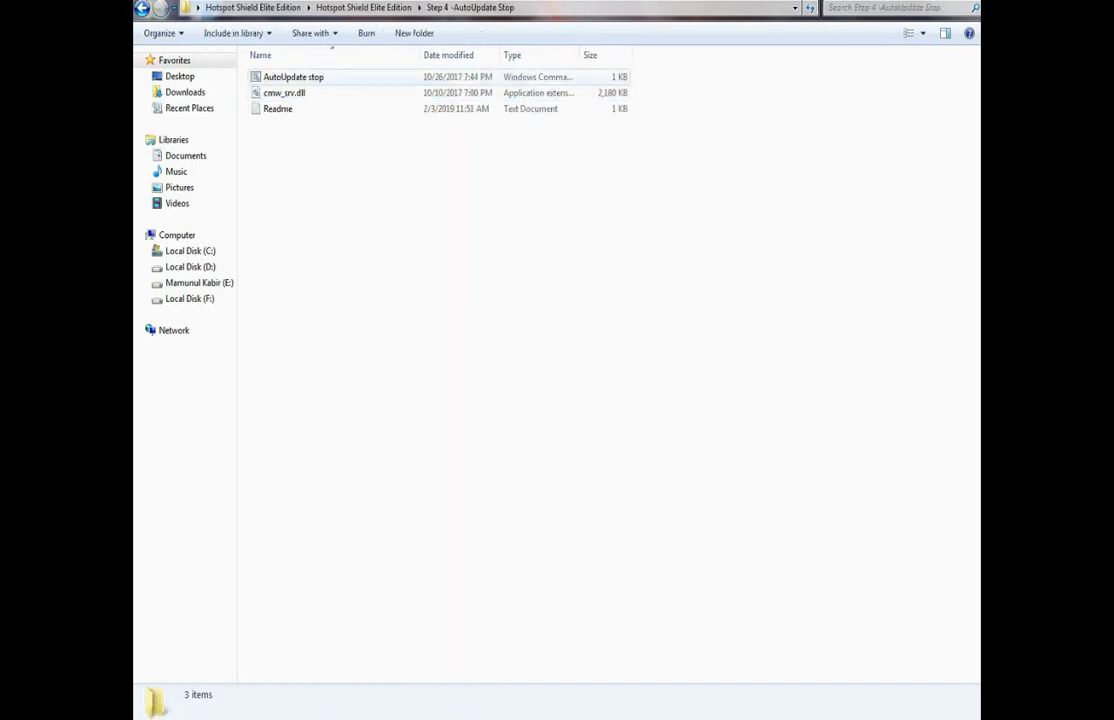
right_click(311, 79)
left_click(375, 139)
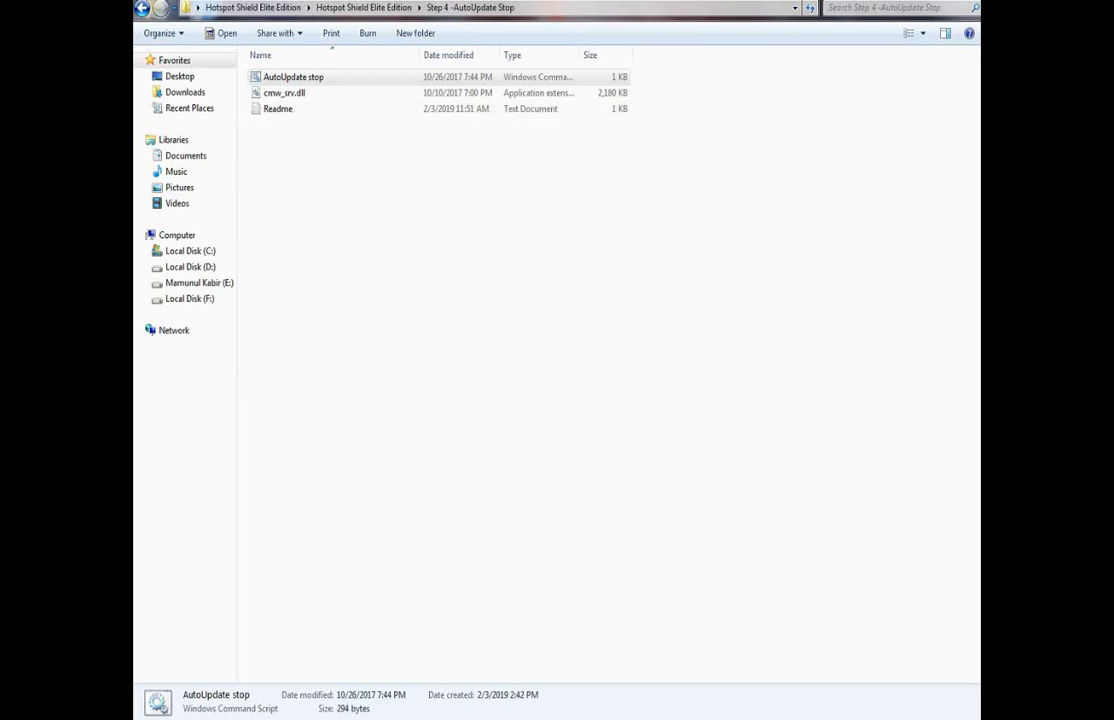
right_click(347, 79)
left_click(400, 139)
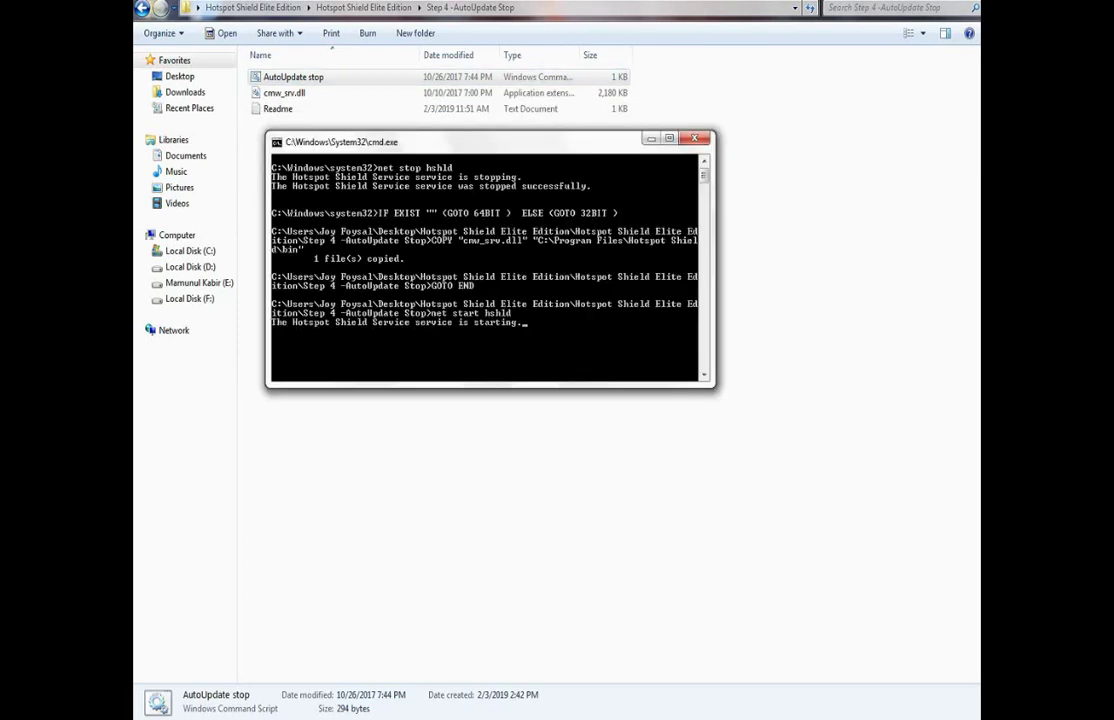
Read the Readme in the Step 4 -AutoUpdate Stop folder for the cmw_srv.dll instructions and close it
double_click(278, 109)
left_click_drag(680, 238, 580, 233)
left_click_drag(485, 270, 619, 270)
left_click(719, 270)
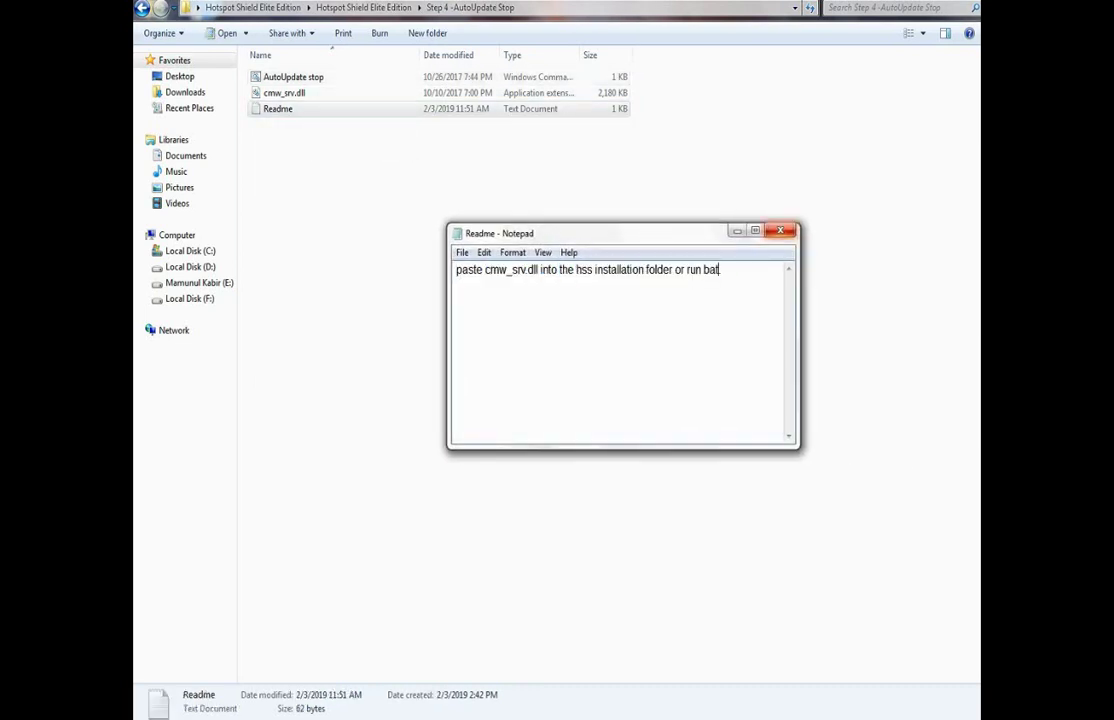
left_click(780, 231)
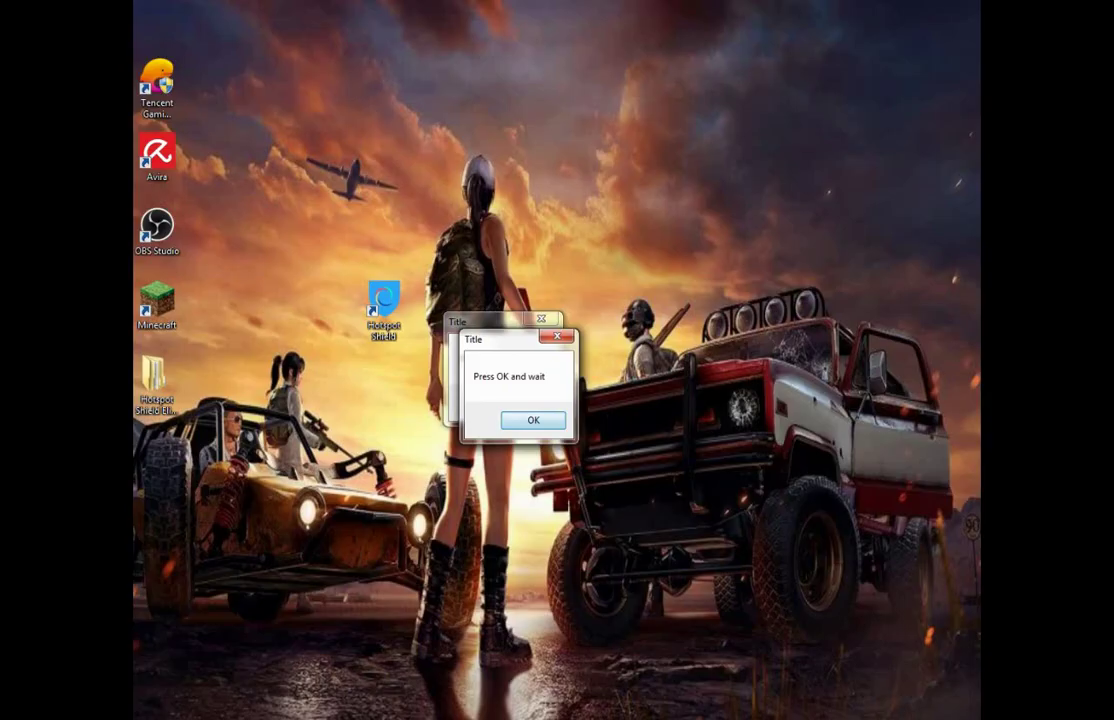
Confirm the "Press OK and wait" message, open Hotspot Shield and let it connect
key("Return")
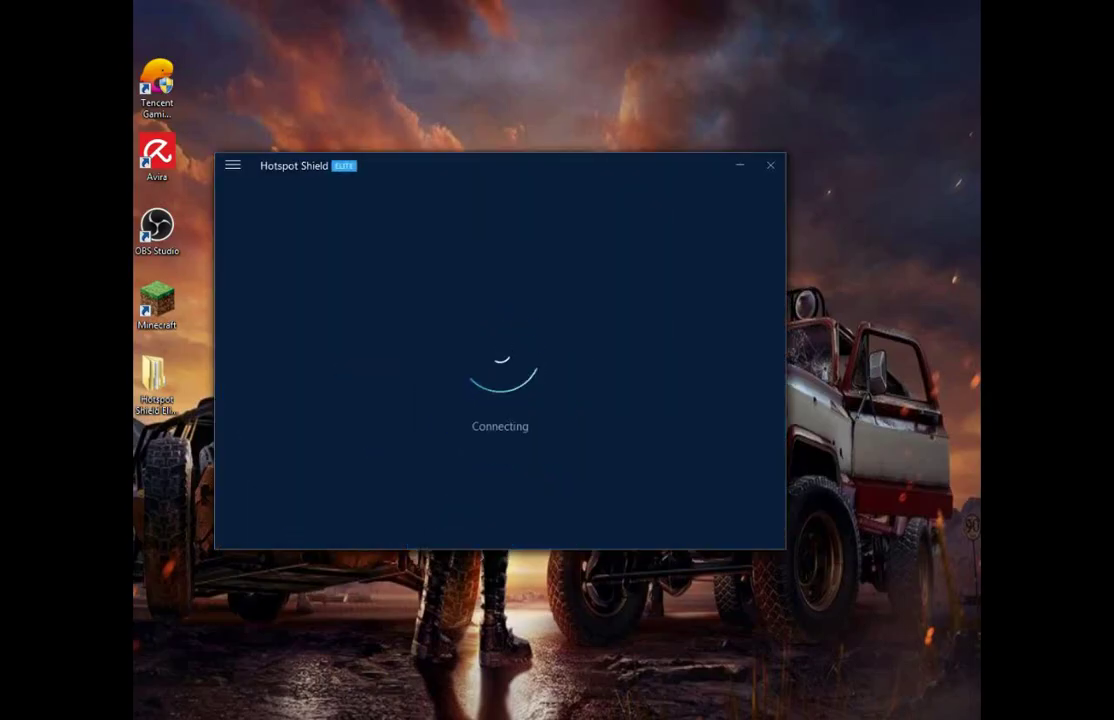
left_click(233, 165)
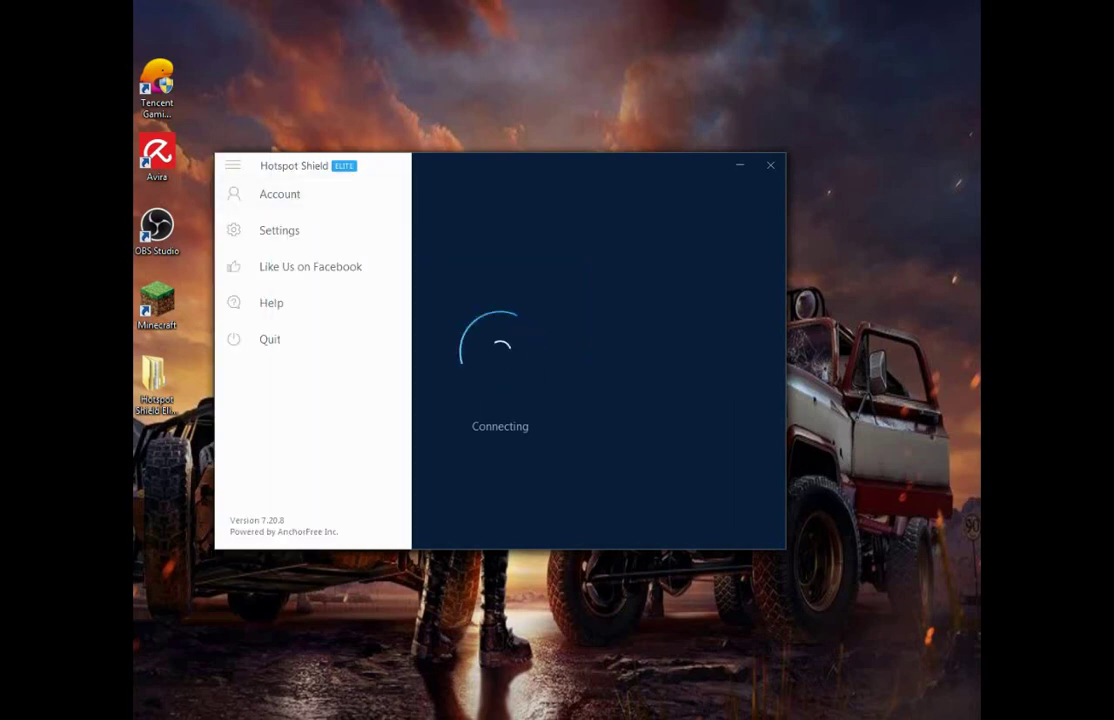
left_click(233, 165)
right_click(398, 102)
left_click(438, 144)
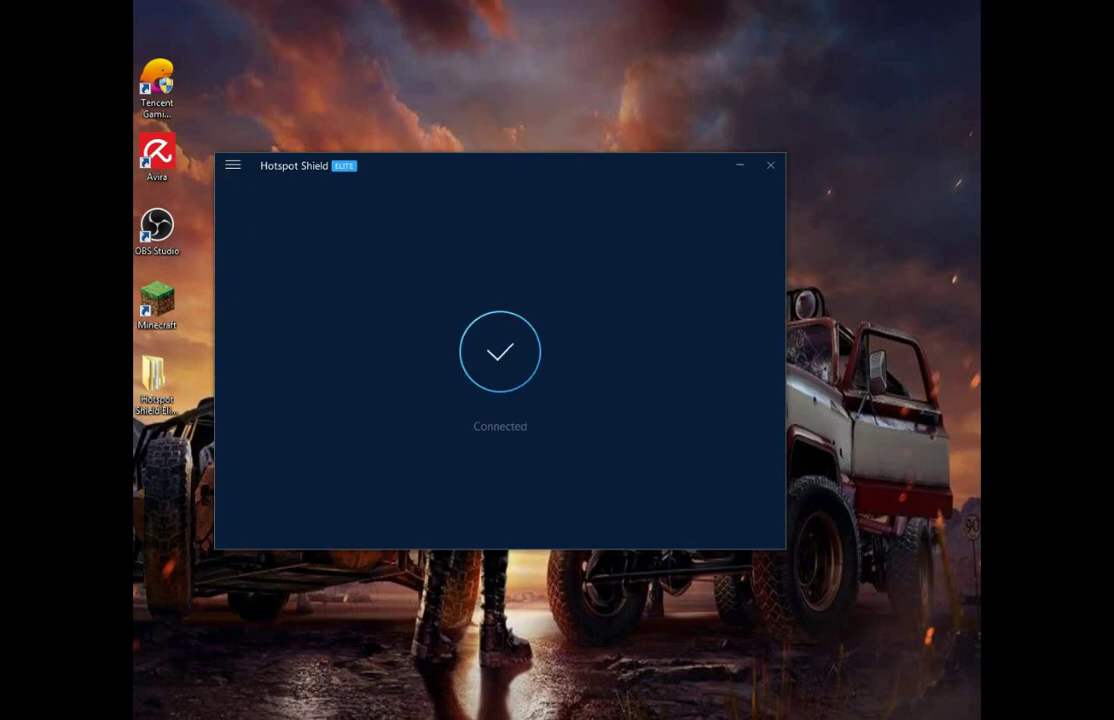
right_click(820, 226)
left_click(848, 267)
Check Hotspot Shield's Settings and Account pages for the subscription, and view the available browsing locations
left_click(233, 165)
left_click(279, 231)
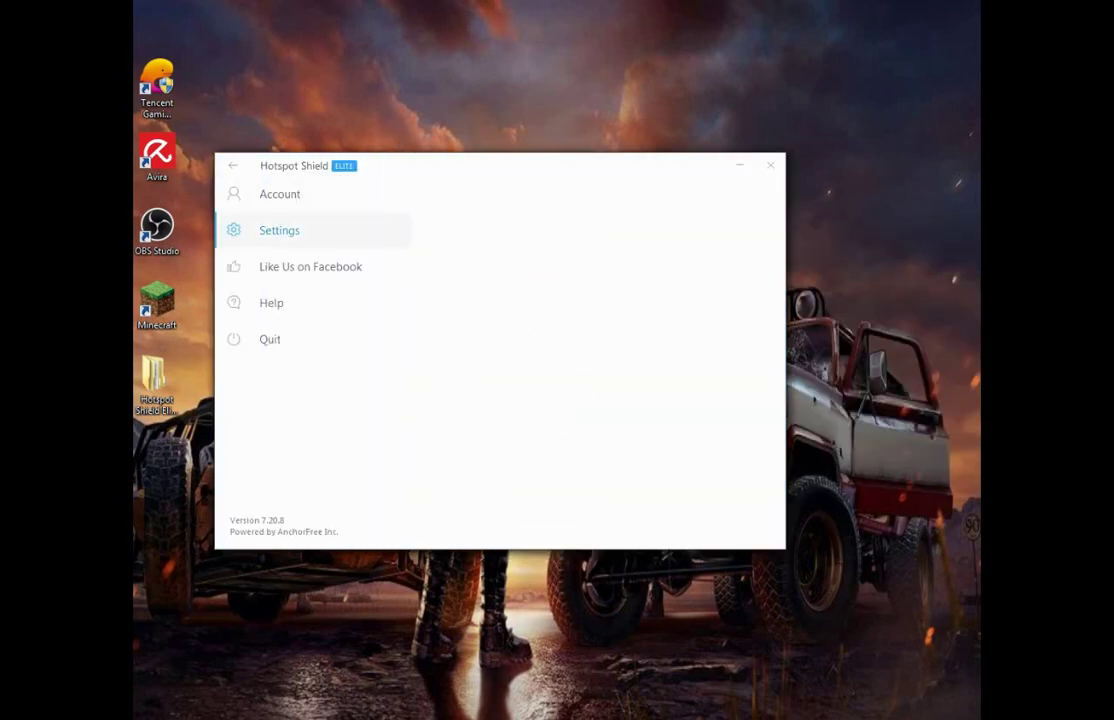
left_click(280, 194)
left_click_drag(450, 166, 492, 171)
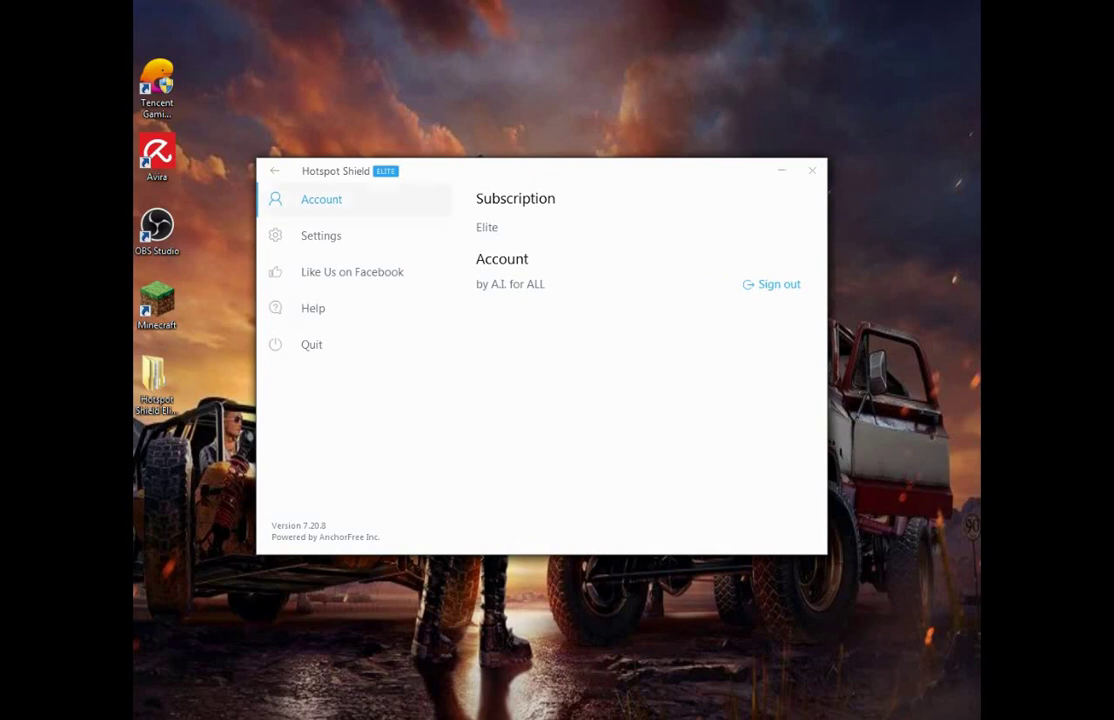
left_click(274, 171)
left_click(757, 375)
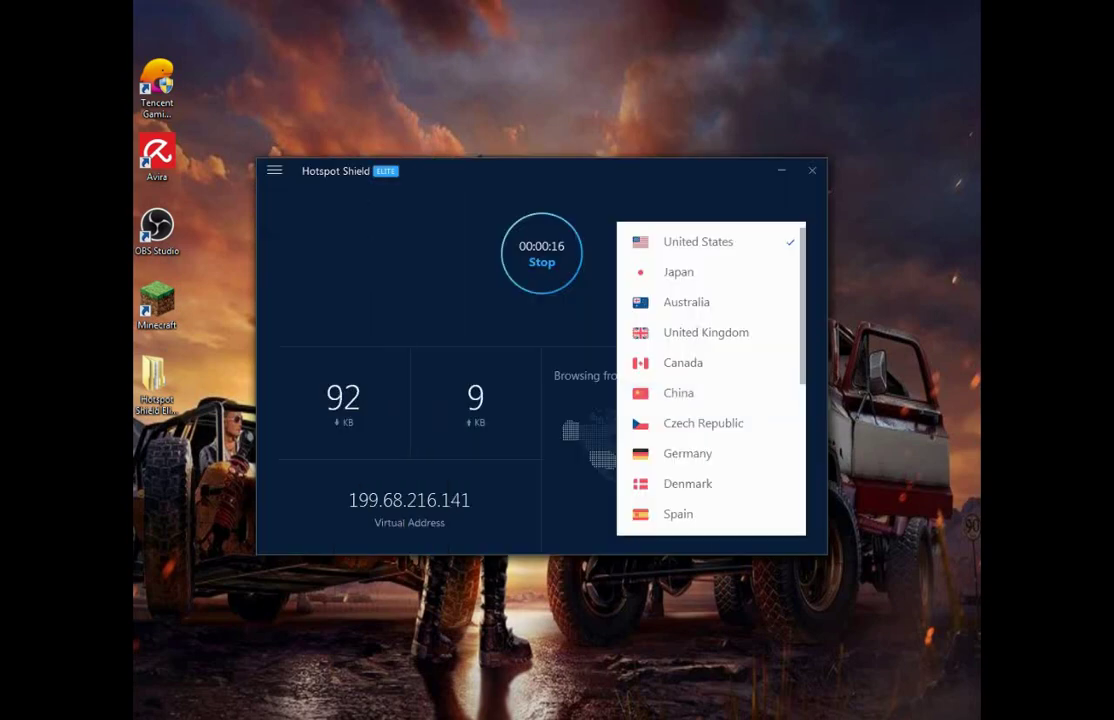
left_click(588, 330)
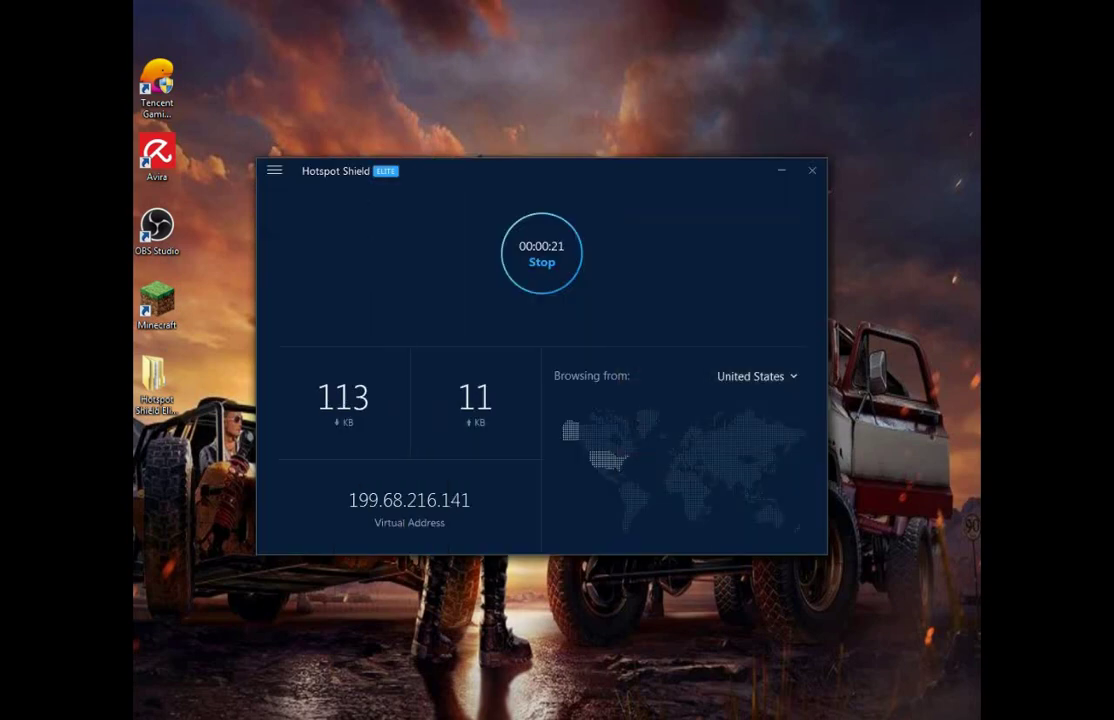
Stop the VPN connection and close the Hotspot Shield window
left_click(541, 256)
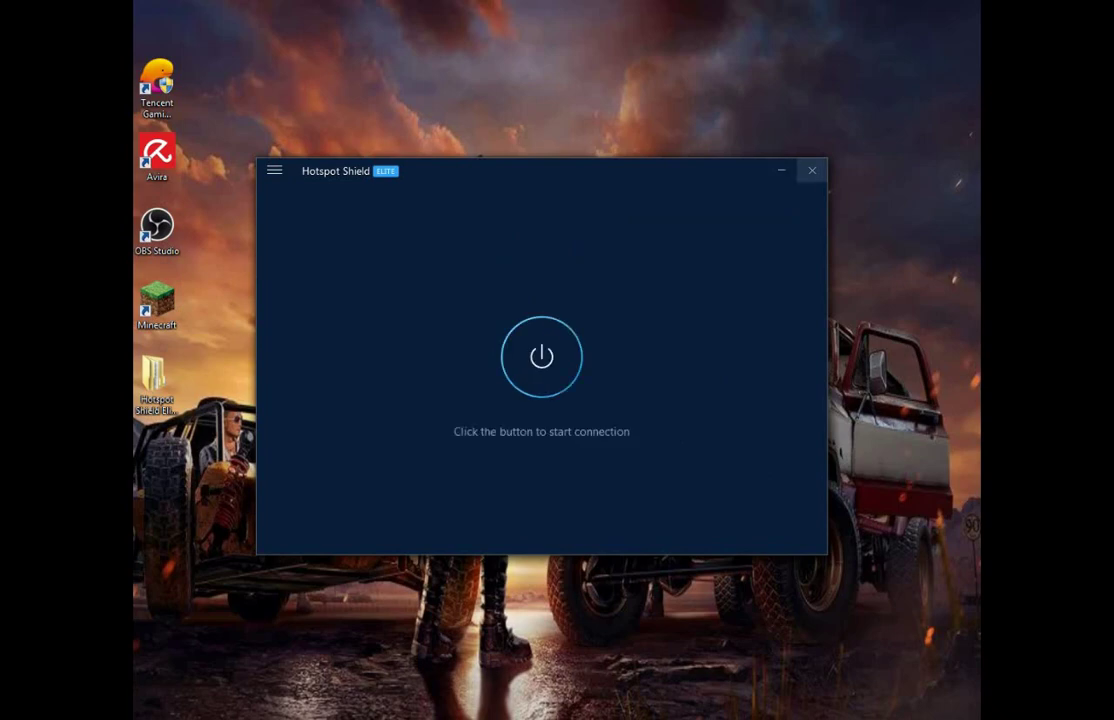
left_click(812, 171)
Refresh the desktop and move the Hotspot Shield shortcut directly below the Hotspot Shield Elite Edition folder
right_click(604, 228)
left_click(646, 270)
left_click_drag(384, 303, 178, 447)
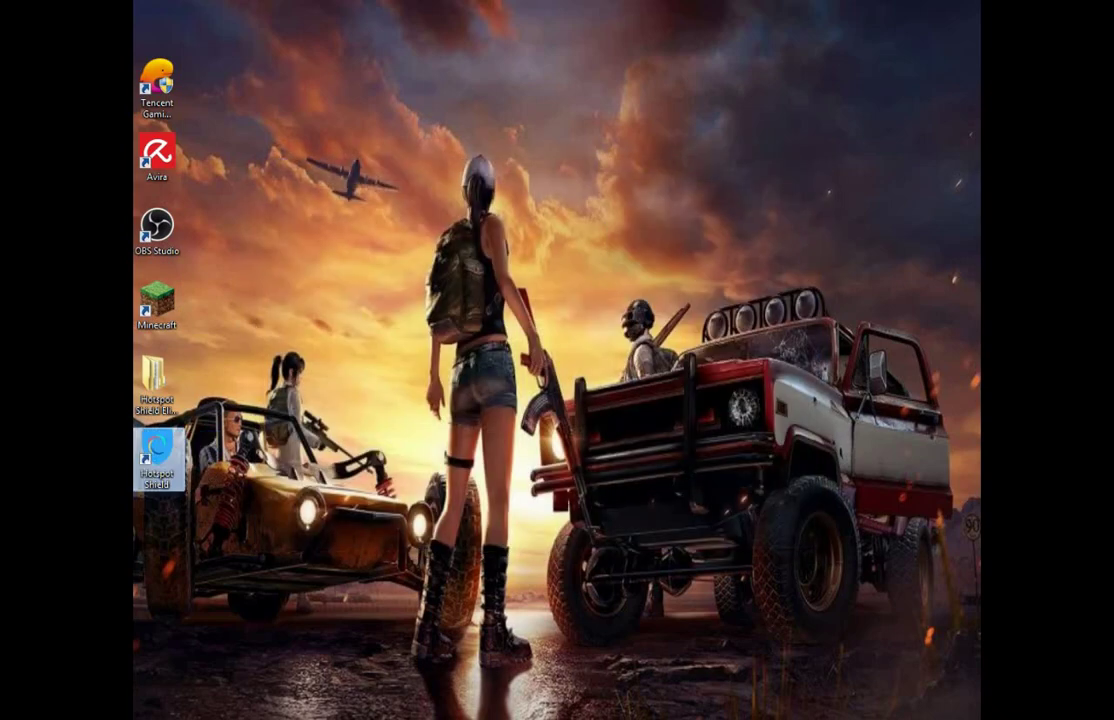